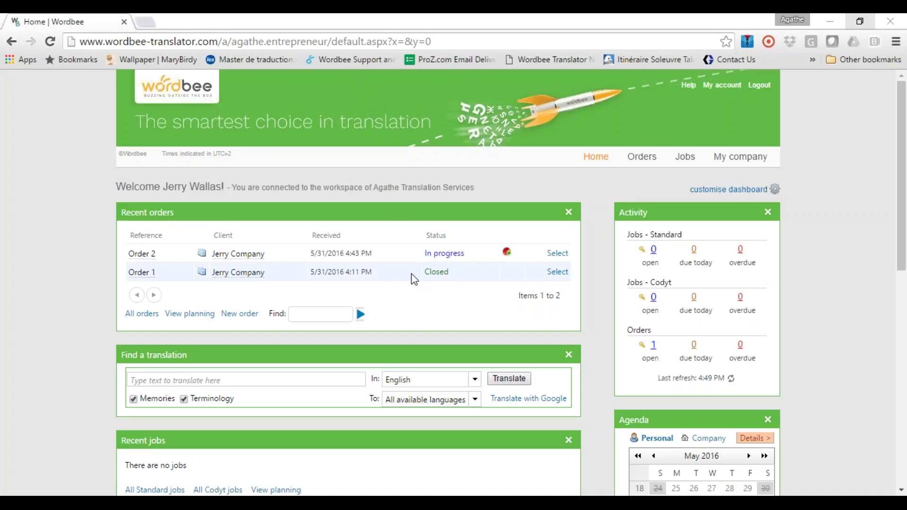
- Start a new order with Translation as the type of work and enter the reference Order 3
{"action": "left_click", "coordinate": [225, 316]}
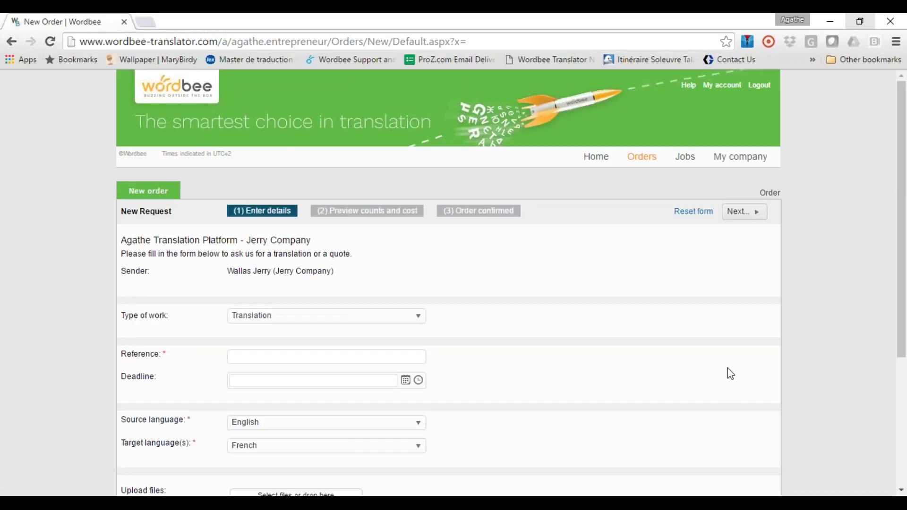
{"action": "scroll", "coordinate": [815, 312], "scroll_direction": "down", "scroll_amount": 2}
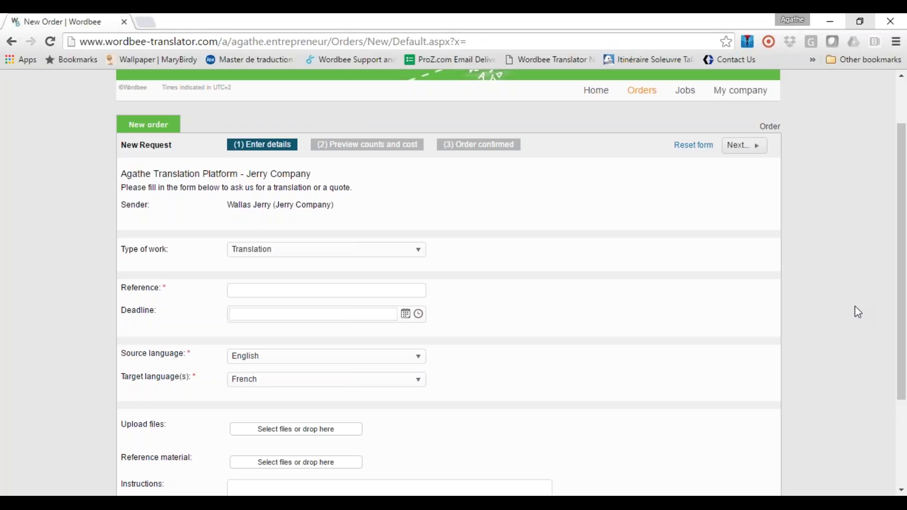
{"action": "left_click", "coordinate": [404, 255]}
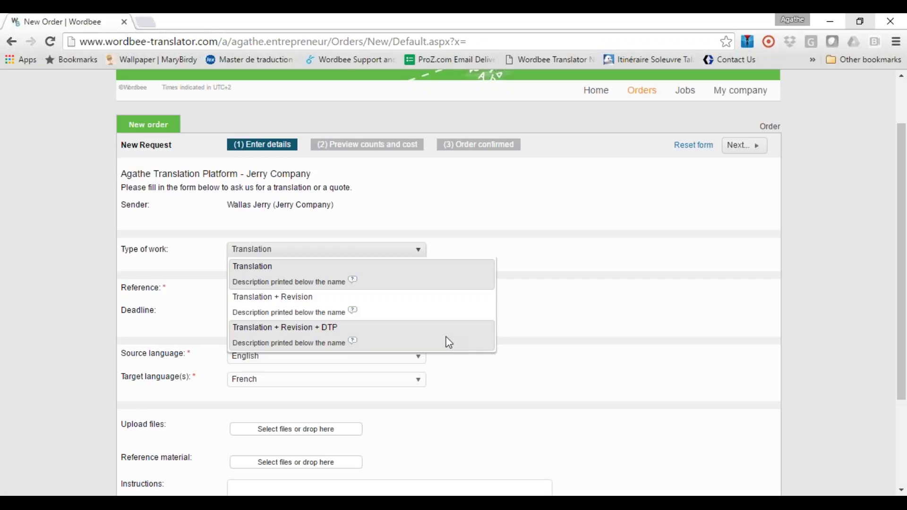
{"action": "left_click", "coordinate": [615, 283]}
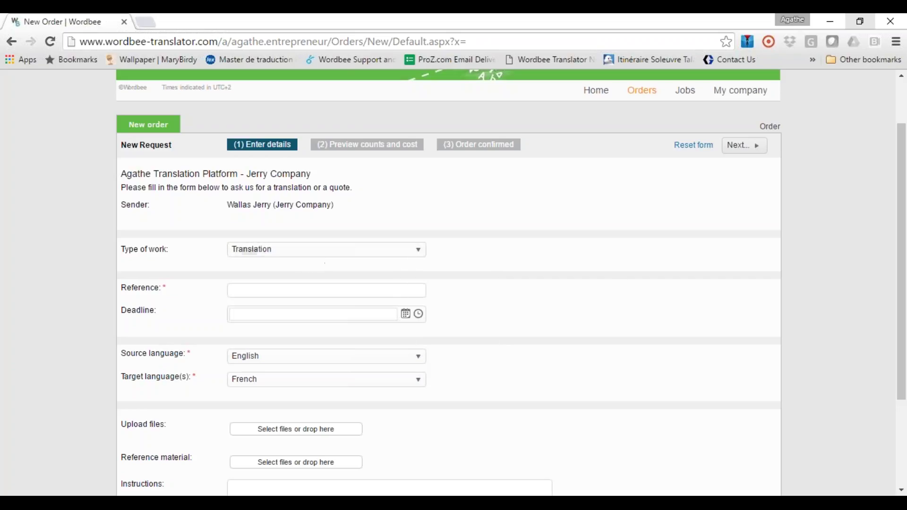
{"action": "left_click", "coordinate": [309, 292]}
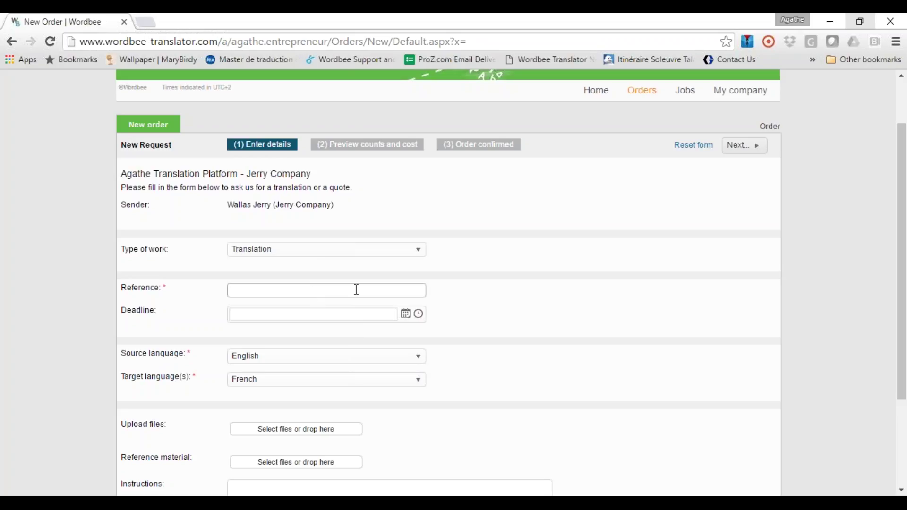
{"action": "type", "text": "Order 3"}
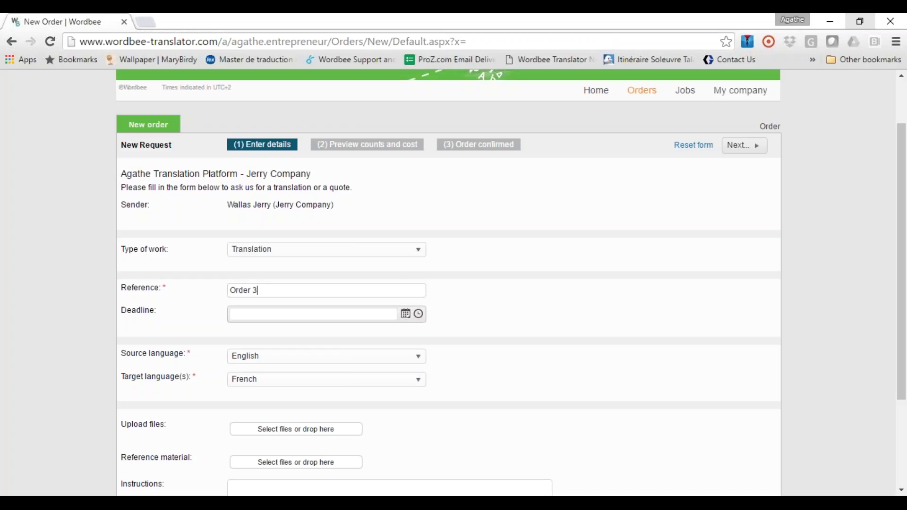
- Set the deadline of the new order to 7/8/2016 1:00 PM
{"action": "scroll", "coordinate": [465, 318], "scroll_direction": "down", "scroll_amount": 2}
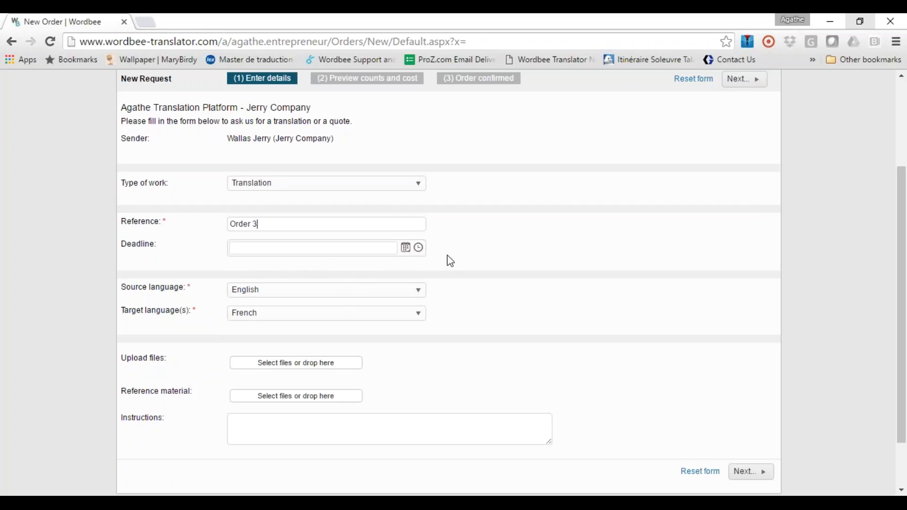
{"action": "left_click", "coordinate": [405, 248]}
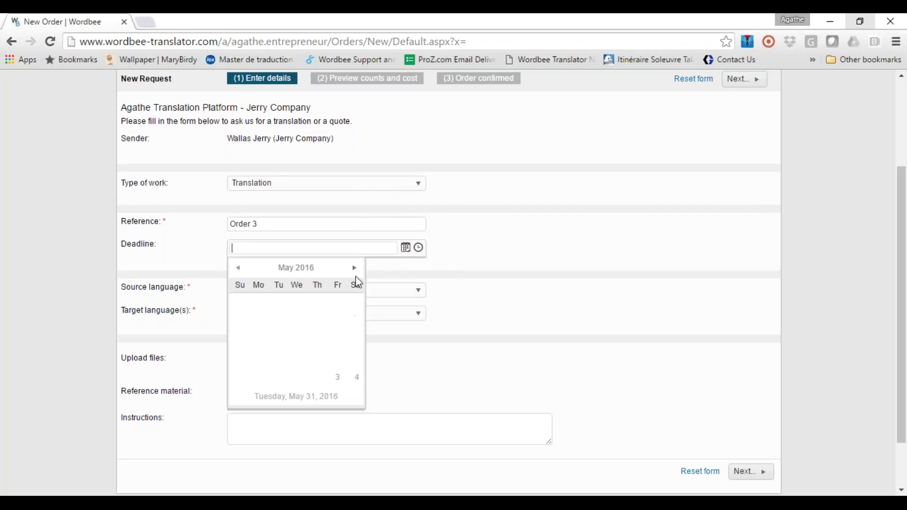
{"action": "left_click", "coordinate": [353, 268]}
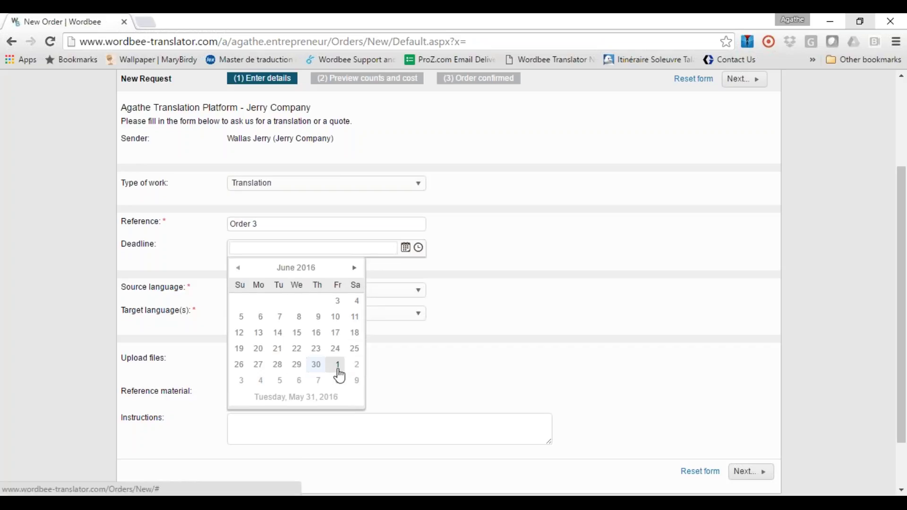
{"action": "left_click", "coordinate": [338, 380]}
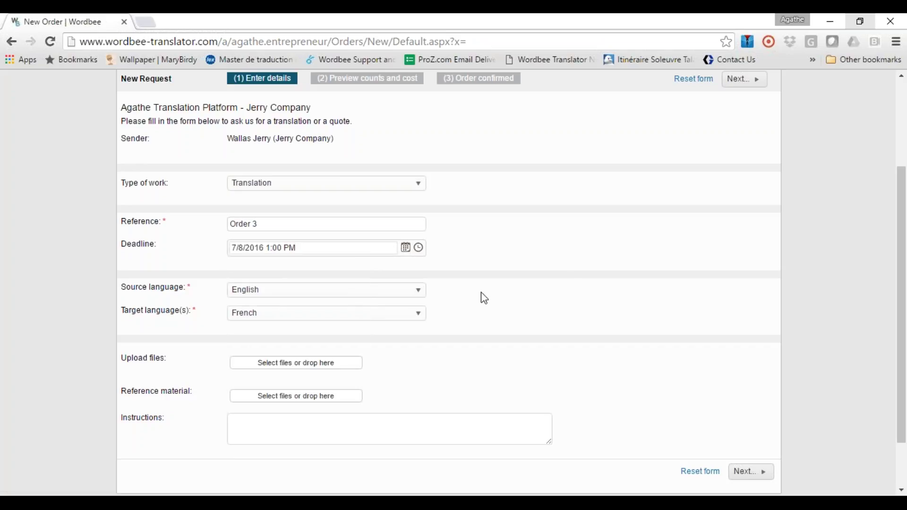
- Review the available source languages for the new order and keep English selected
{"action": "scroll", "coordinate": [485, 295], "scroll_direction": "down", "scroll_amount": 2}
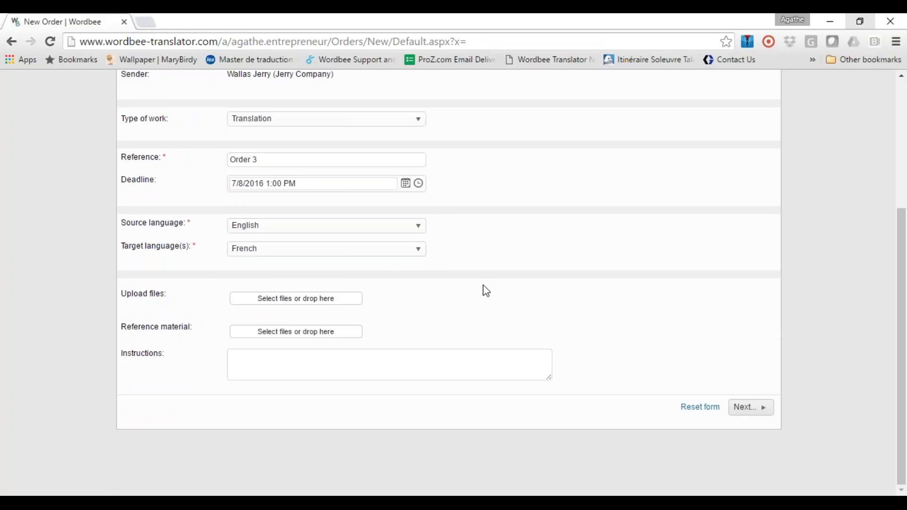
{"action": "left_click", "coordinate": [328, 230]}
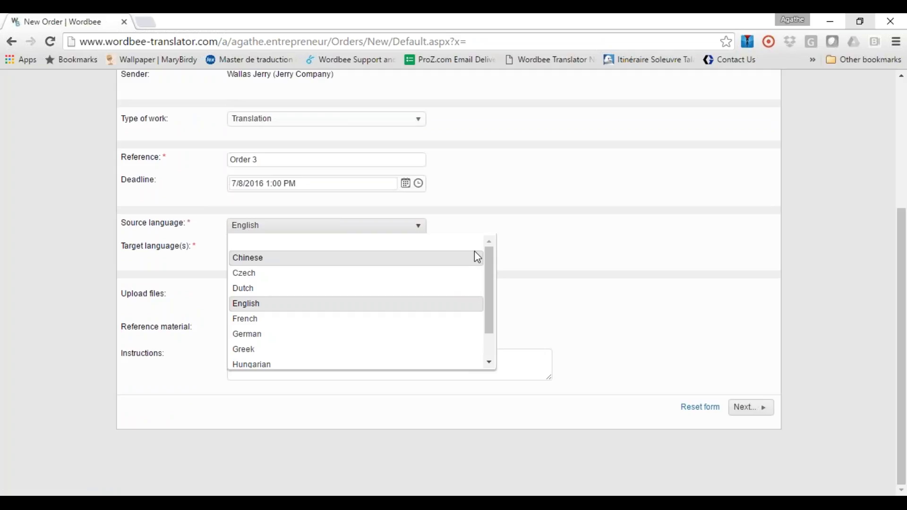
{"action": "key", "text": "Down"}
{"action": "key", "text": "Return"}
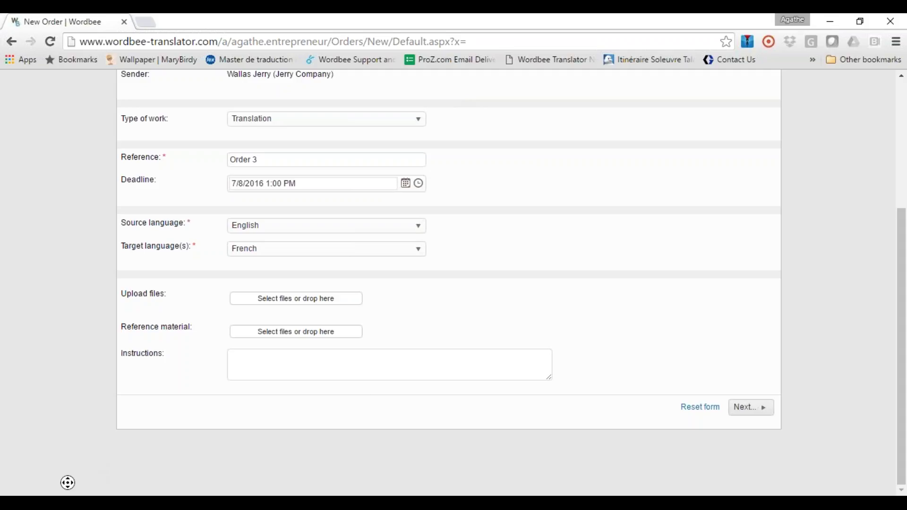
- Upload the file trade of translators-v1.htm from the Documents for demos folder as the document to translate
{"action": "scroll", "coordinate": [68, 483], "scroll_direction": "up", "scroll_amount": 5}
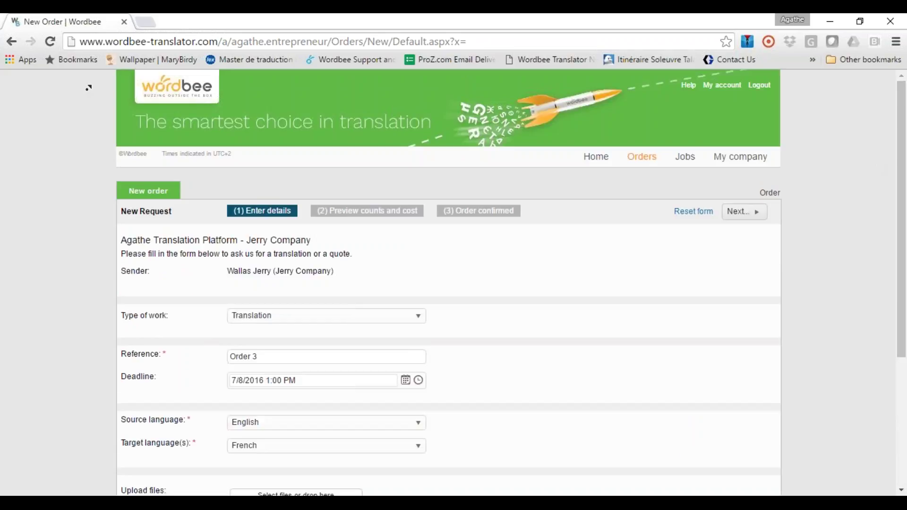
{"action": "scroll", "coordinate": [10, 442], "scroll_direction": "down", "scroll_amount": 1}
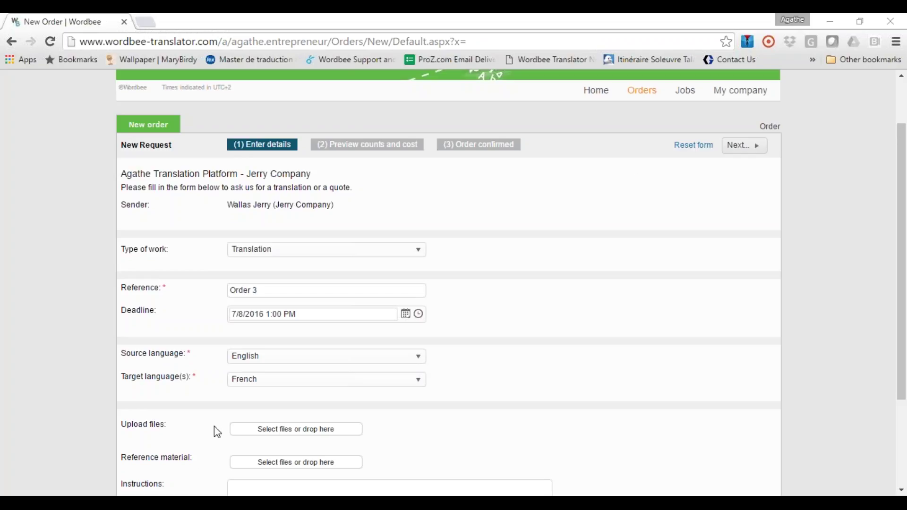
{"action": "left_click", "coordinate": [259, 430]}
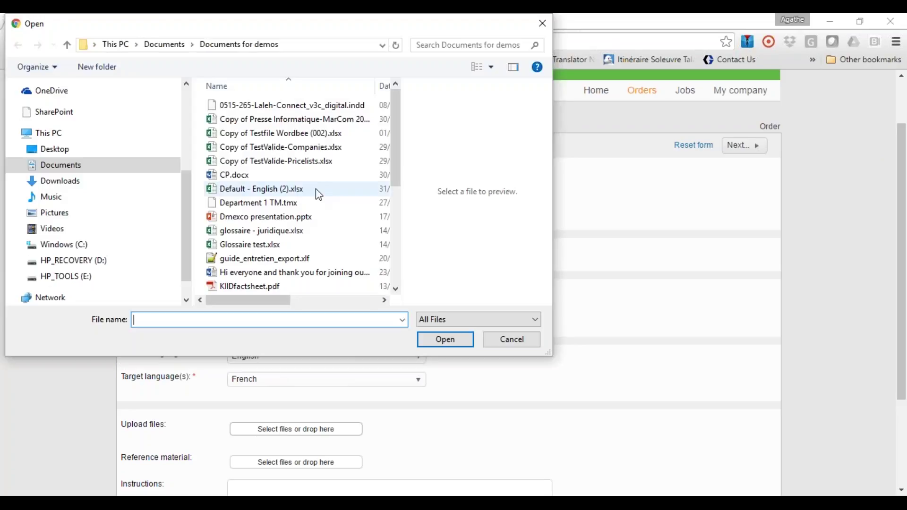
{"action": "left_click_drag", "start_coordinate": [396, 170], "coordinate": [394, 264]}
{"action": "left_click", "coordinate": [302, 231]}
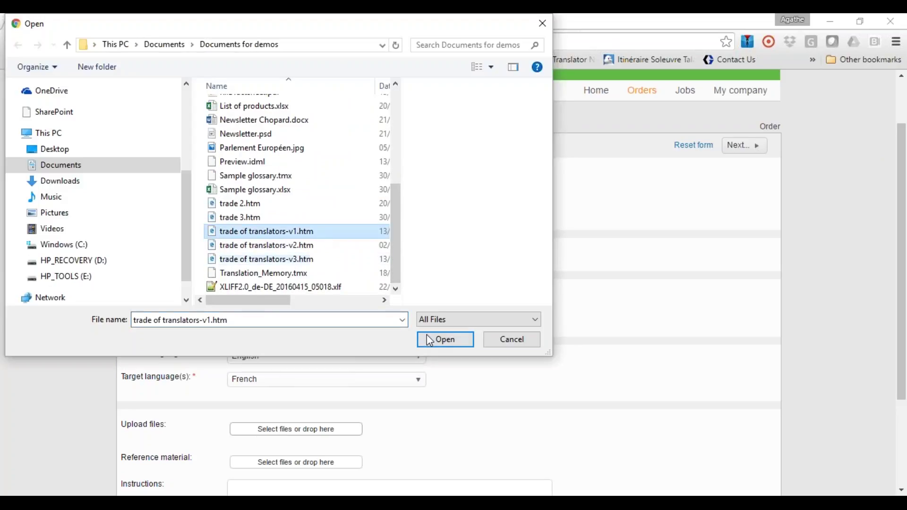
{"action": "left_click", "coordinate": [432, 339]}
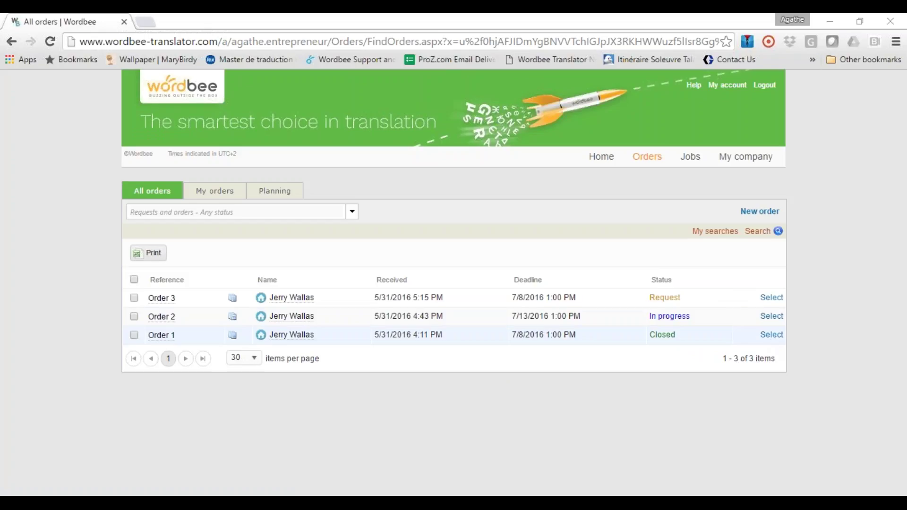
- Open Order 2 from the order list and check its details and work progress summary
{"action": "left_click", "coordinate": [770, 317]}
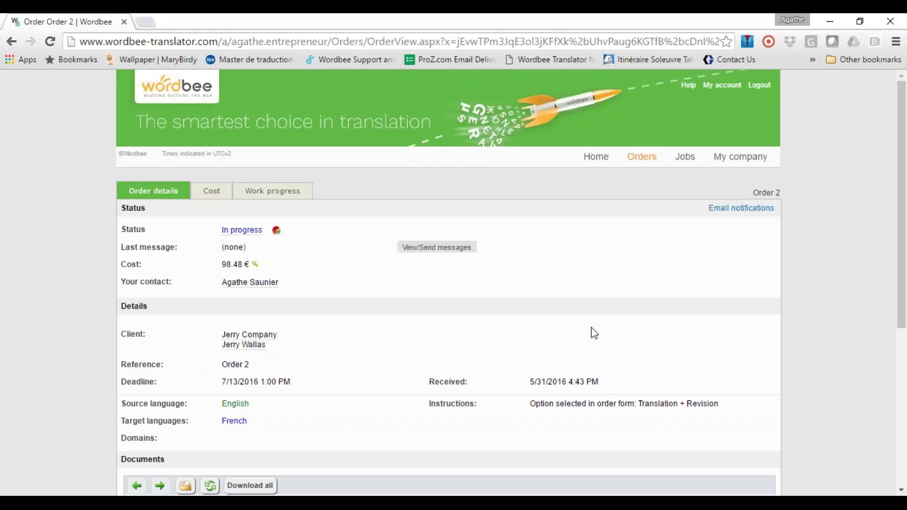
{"action": "scroll", "coordinate": [397, 288], "scroll_direction": "down", "scroll_amount": 2}
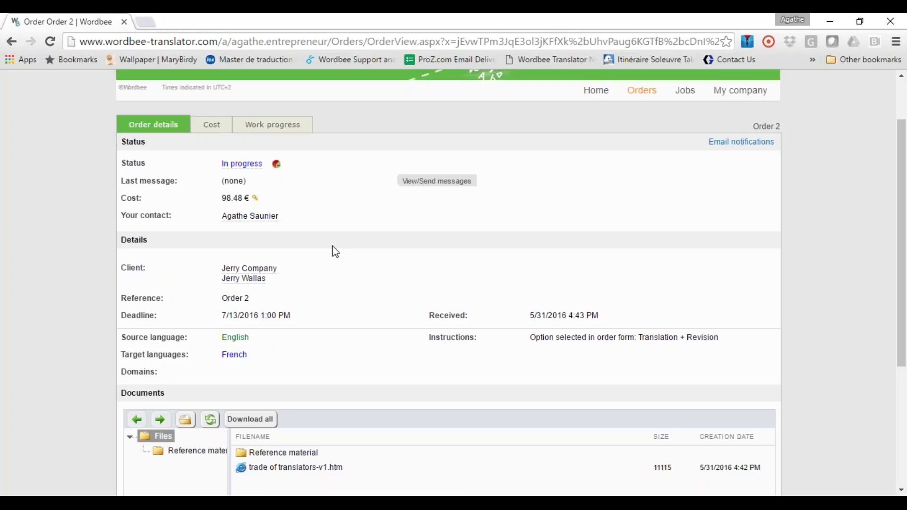
{"action": "mouse_move", "coordinate": [286, 172]}
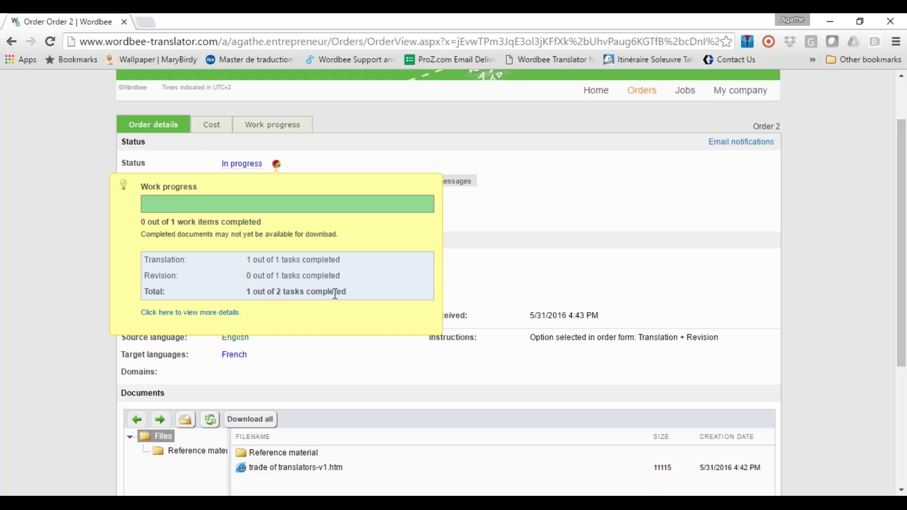
- Return to the order list, open the closed Order 1 and review its details and documents
{"action": "left_click", "coordinate": [13, 42]}
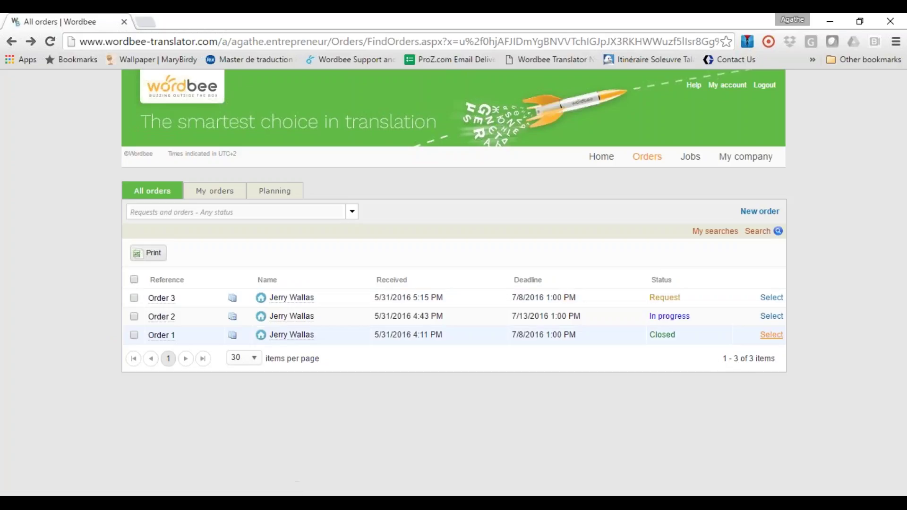
{"action": "left_click", "coordinate": [771, 335]}
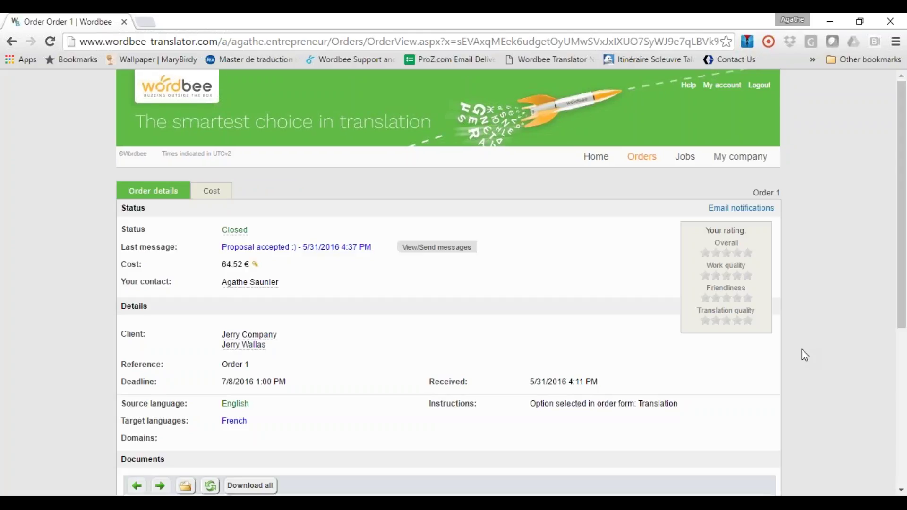
{"action": "scroll", "coordinate": [698, 368], "scroll_direction": "down", "scroll_amount": 3}
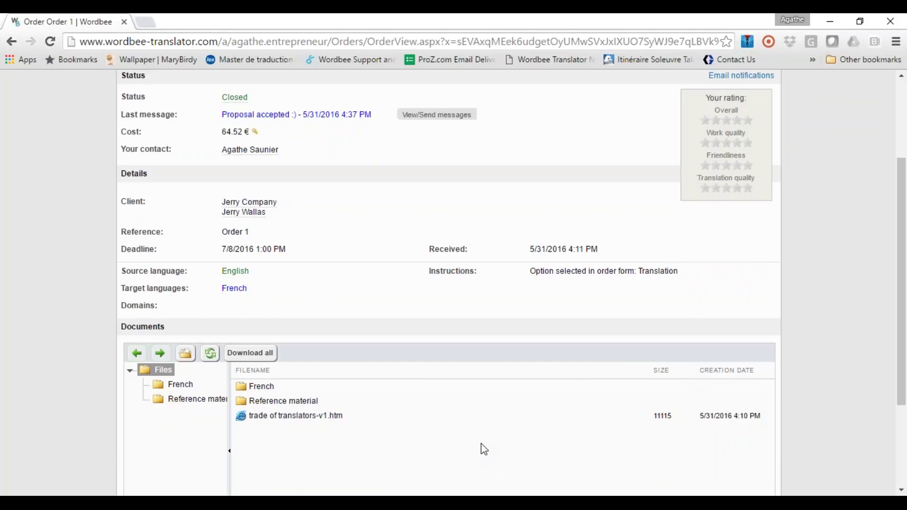
{"action": "scroll", "coordinate": [484, 448], "scroll_direction": "up", "scroll_amount": 3}
{"action": "scroll", "coordinate": [496, 396], "scroll_direction": "down", "scroll_amount": 4}
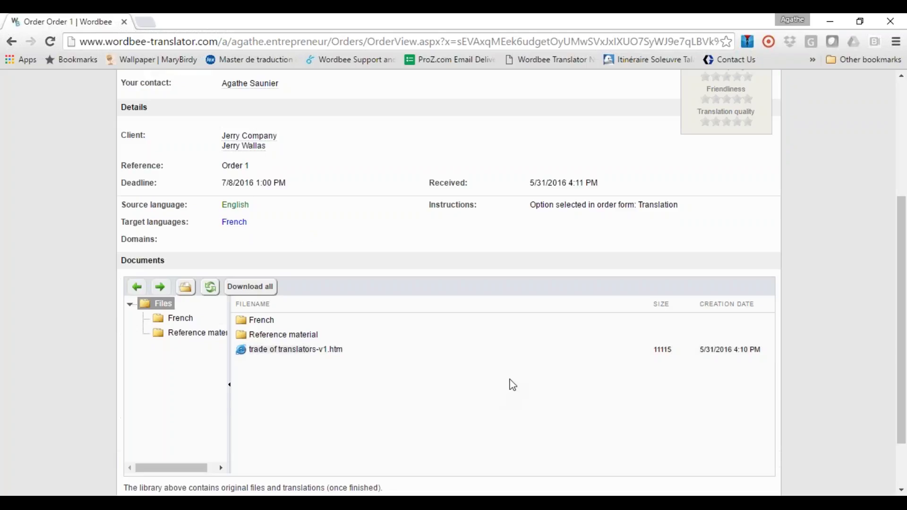
{"action": "scroll", "coordinate": [293, 446], "scroll_direction": "up", "scroll_amount": 1}
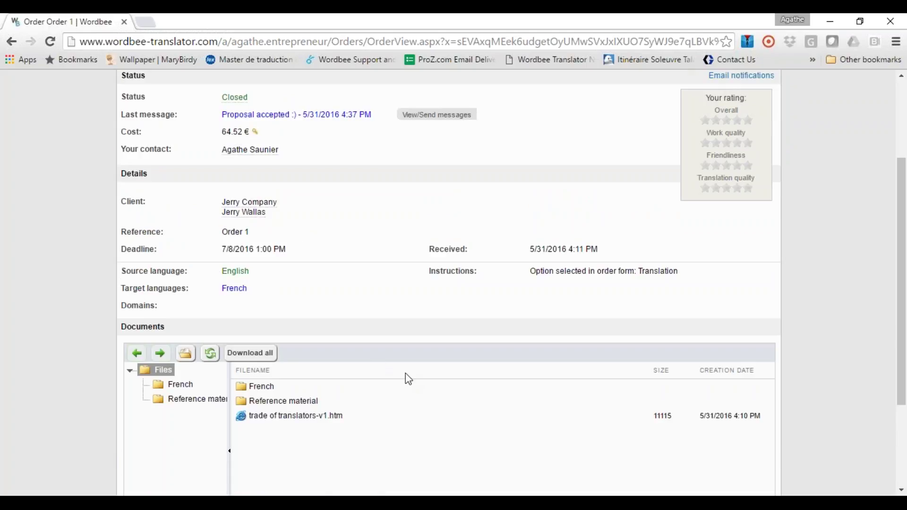
- Download the translated file trade of translators-v1-FR.htm from the French documents folder of Order 1
{"action": "left_click", "coordinate": [177, 385]}
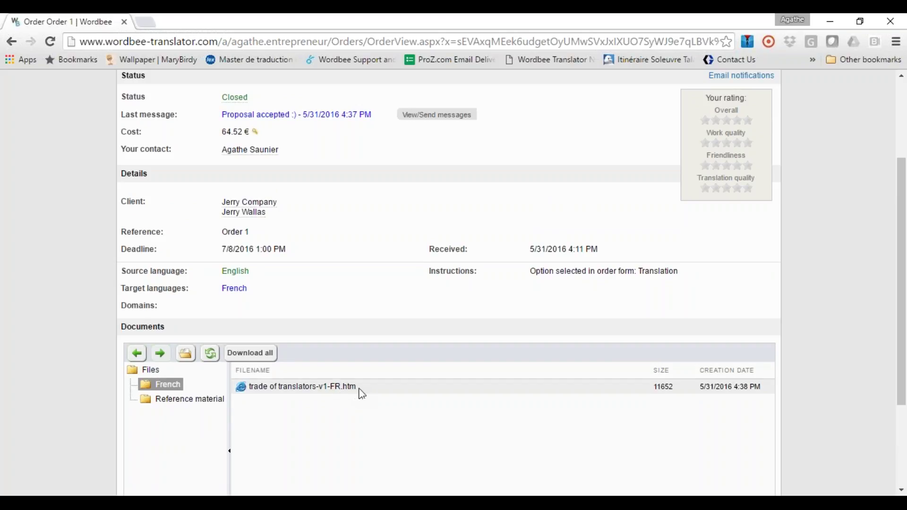
{"action": "scroll", "coordinate": [357, 390], "scroll_direction": "down", "scroll_amount": 1}
{"action": "left_click", "coordinate": [354, 344]}
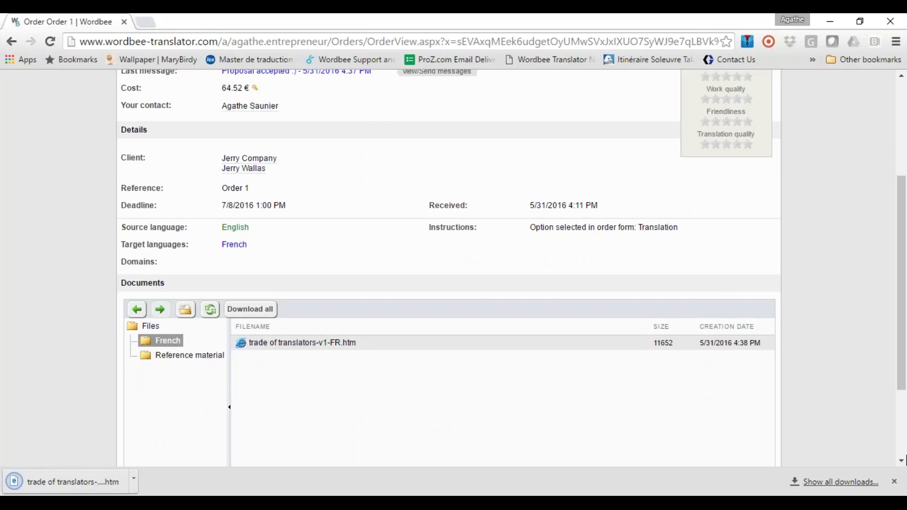
{"action": "left_click", "coordinate": [895, 481]}
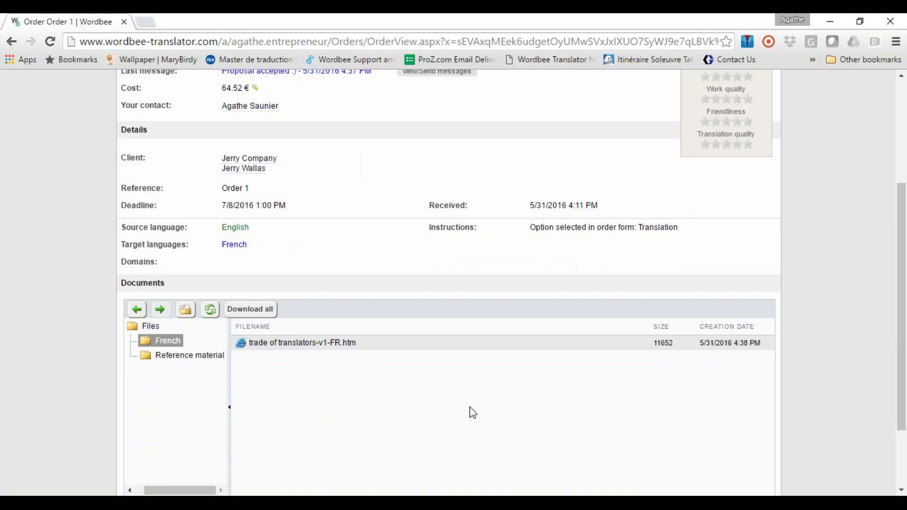
- Send the message "ok I will send you version 2 of the document...." on Order 1
{"action": "scroll", "coordinate": [478, 405], "scroll_direction": "up", "scroll_amount": 3}
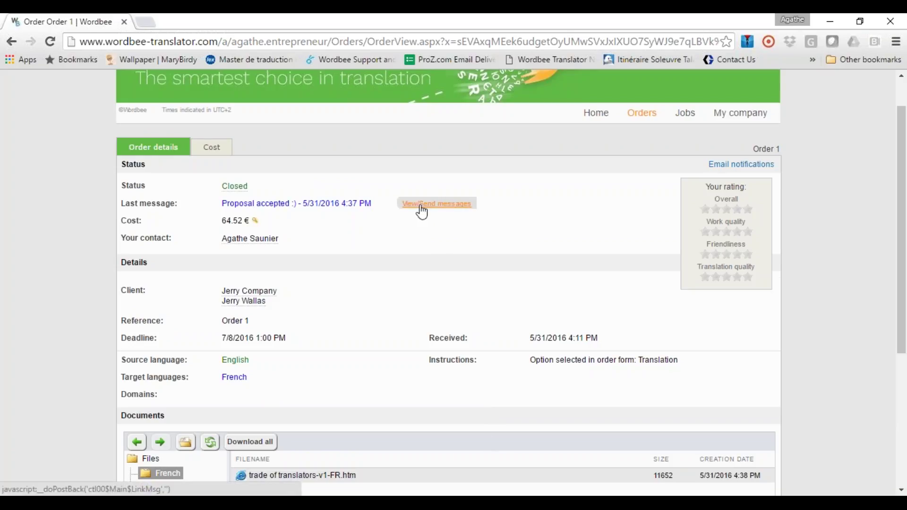
{"action": "left_click", "coordinate": [449, 206]}
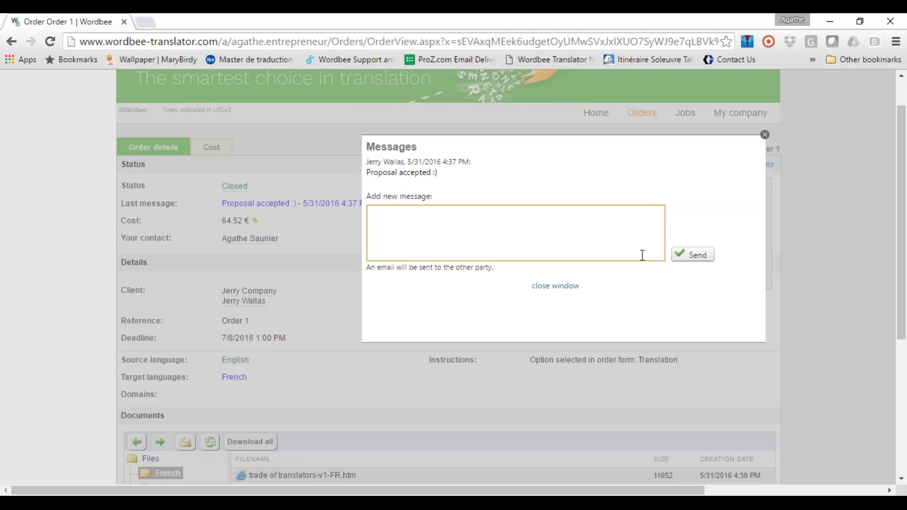
{"action": "left_click", "coordinate": [560, 308]}
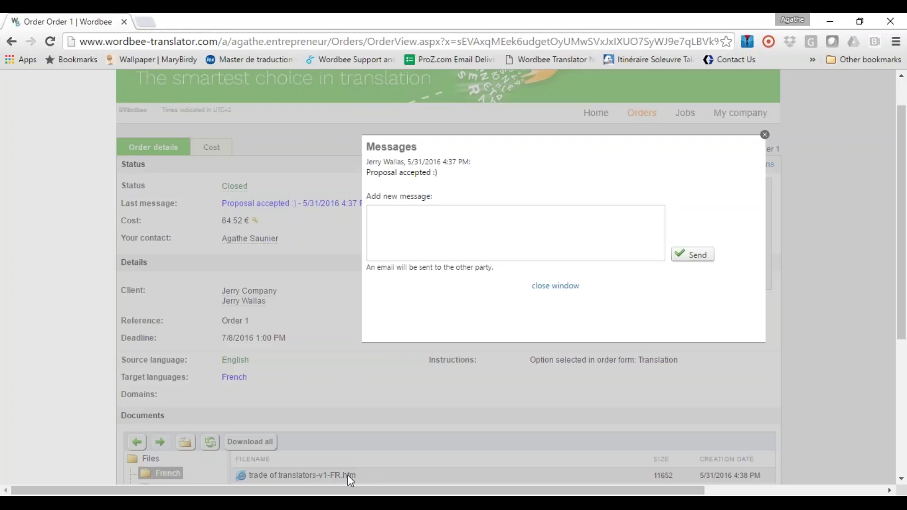
{"action": "left_click", "coordinate": [409, 241]}
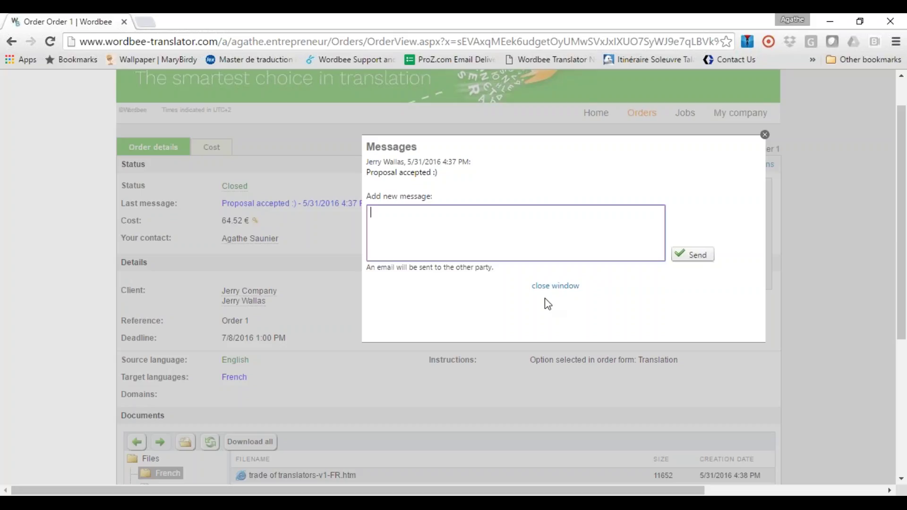
{"action": "type", "text": "ok I will send you version 2 of the doc"}
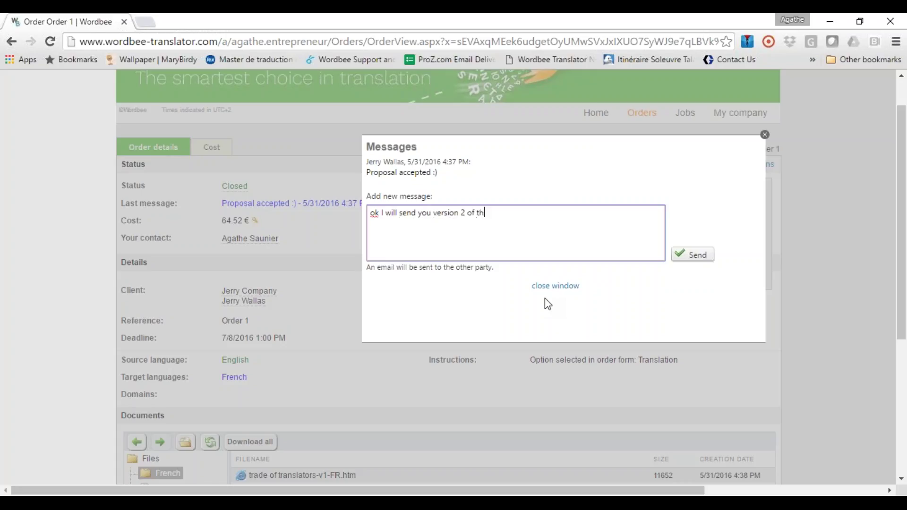
{"action": "type", "text": "ument...."}
{"action": "left_click", "coordinate": [693, 255]}
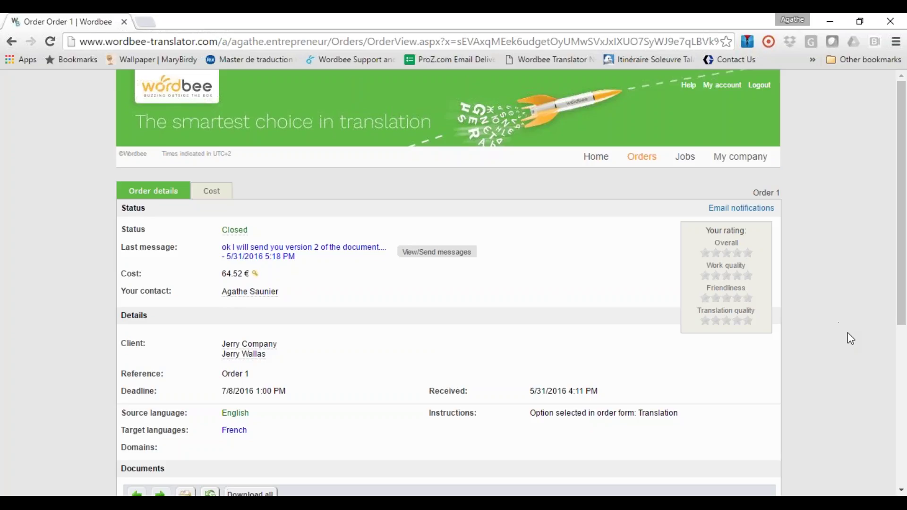
{"action": "scroll", "coordinate": [854, 373], "scroll_direction": "down", "scroll_amount": 4}
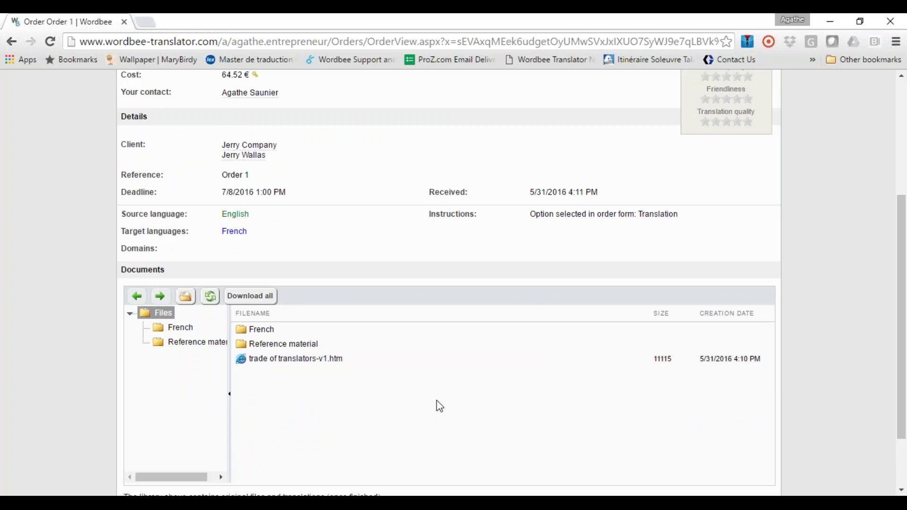
{"action": "scroll", "coordinate": [486, 398], "scroll_direction": "up", "scroll_amount": 2}
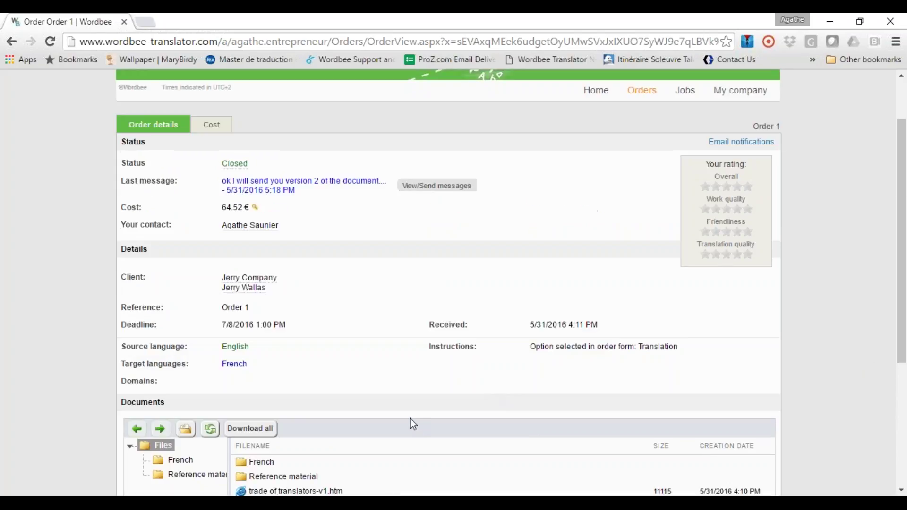
{"action": "scroll", "coordinate": [411, 423], "scroll_direction": "down", "scroll_amount": 1}
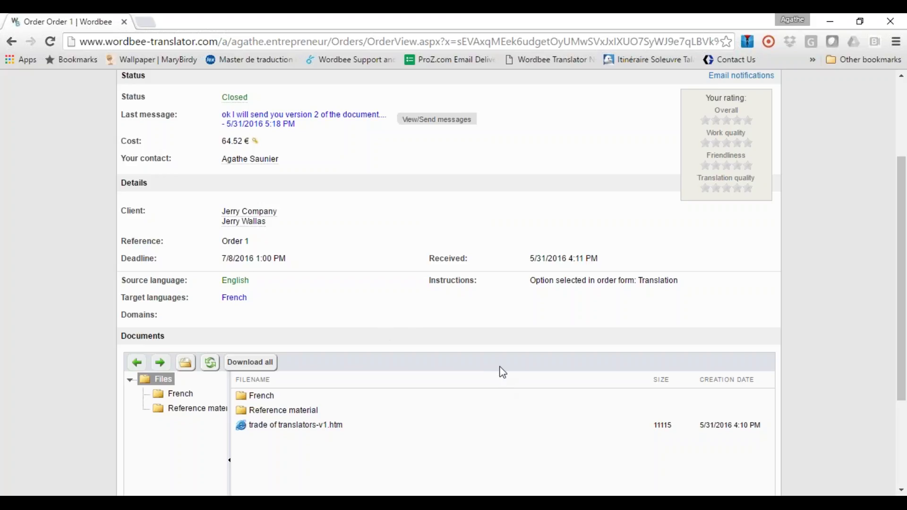
{"action": "scroll", "coordinate": [387, 334], "scroll_direction": "up", "scroll_amount": 3}
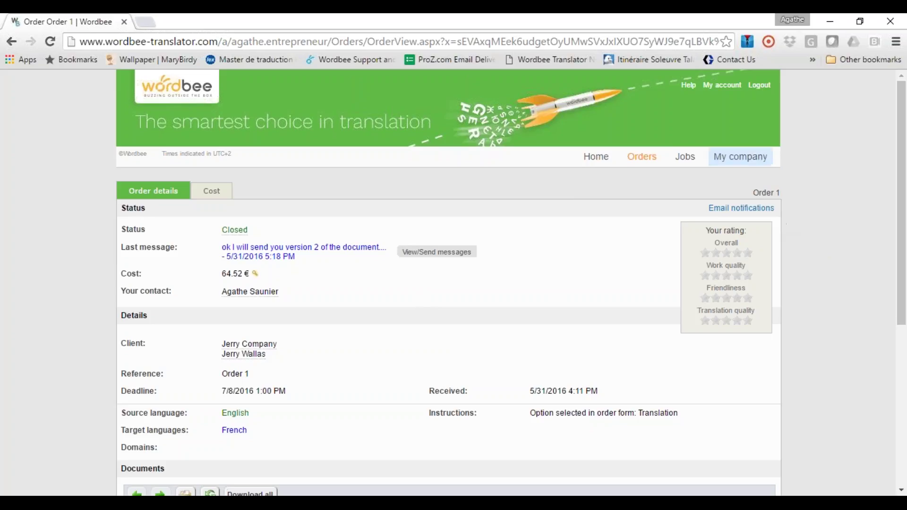
- View the Order 1 invoice from the company's invoice list and download it as Order 1.xlsx
{"action": "left_click", "coordinate": [732, 164]}
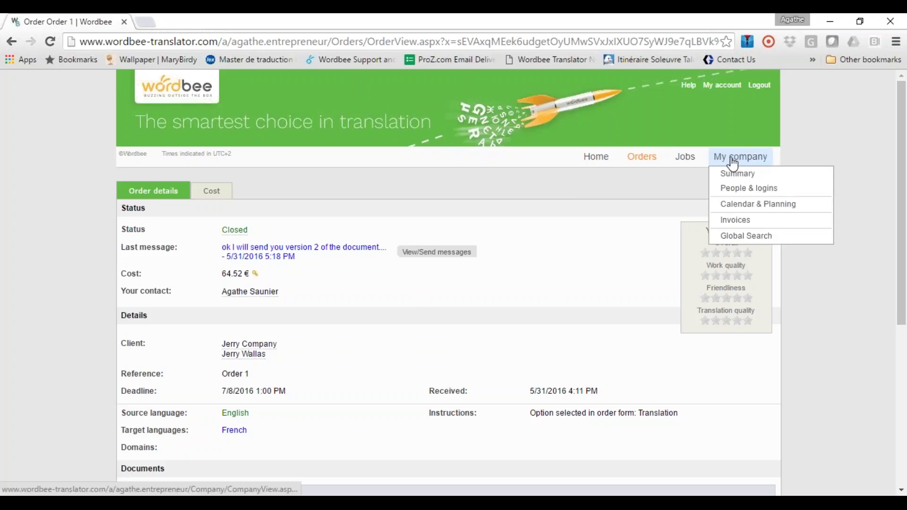
{"action": "left_click", "coordinate": [746, 221]}
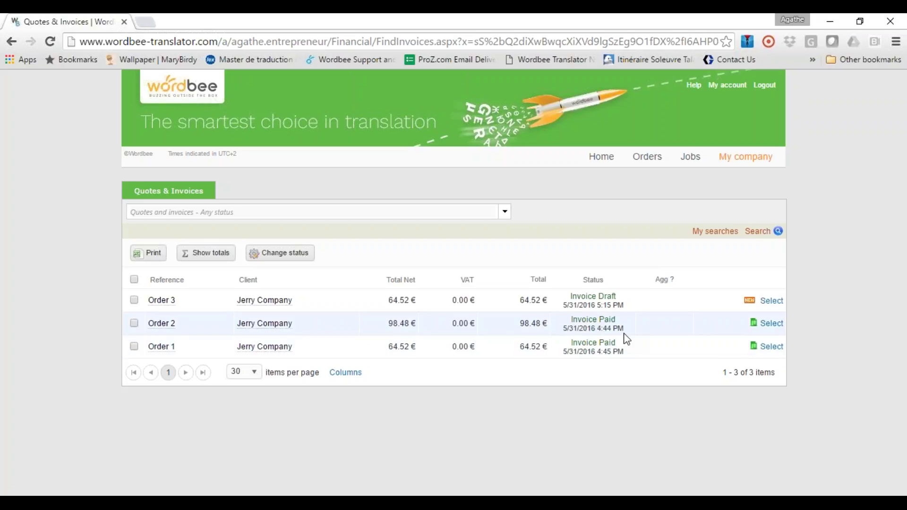
{"action": "left_click", "coordinate": [775, 348]}
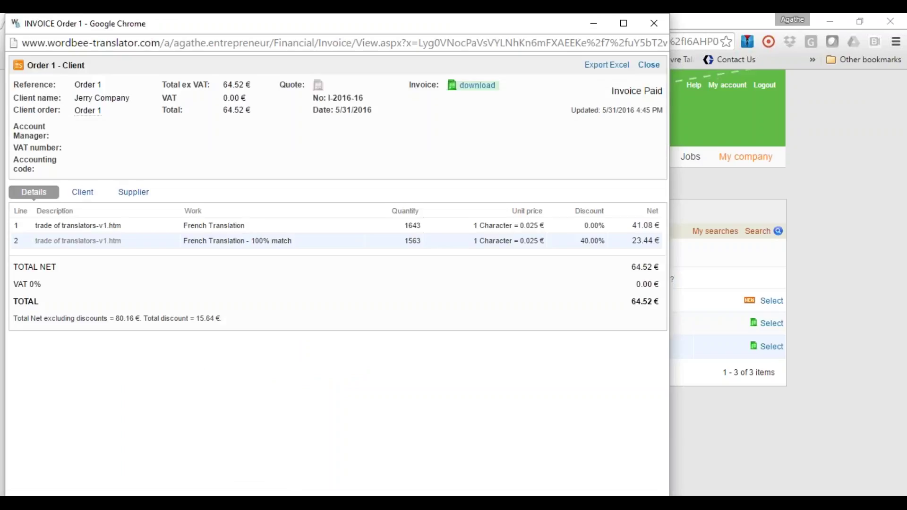
{"action": "left_click", "coordinate": [654, 23]}
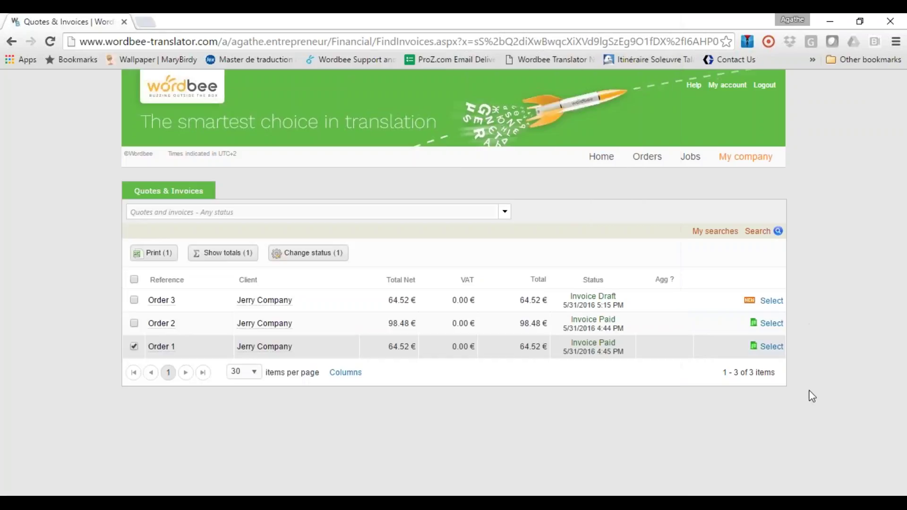
{"action": "left_click", "coordinate": [754, 348]}
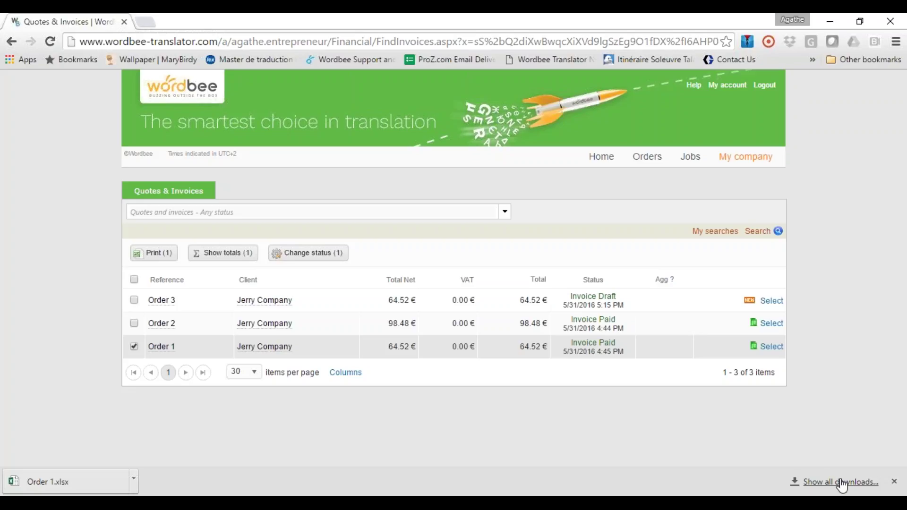
{"action": "left_click", "coordinate": [895, 483]}
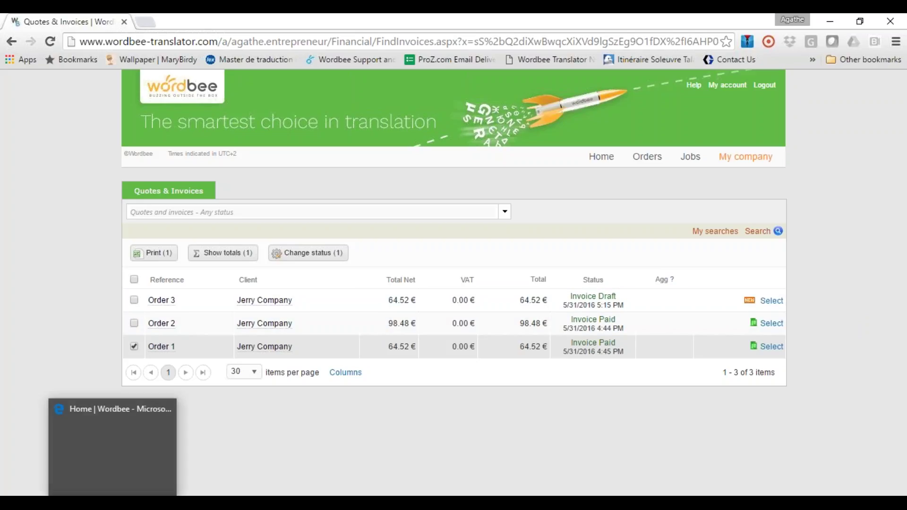
- Switch to the provider's Wordbee workspace in Microsoft Edge, open Order 3 from the order list and review its details and documents
{"action": "left_click", "coordinate": [112, 503]}
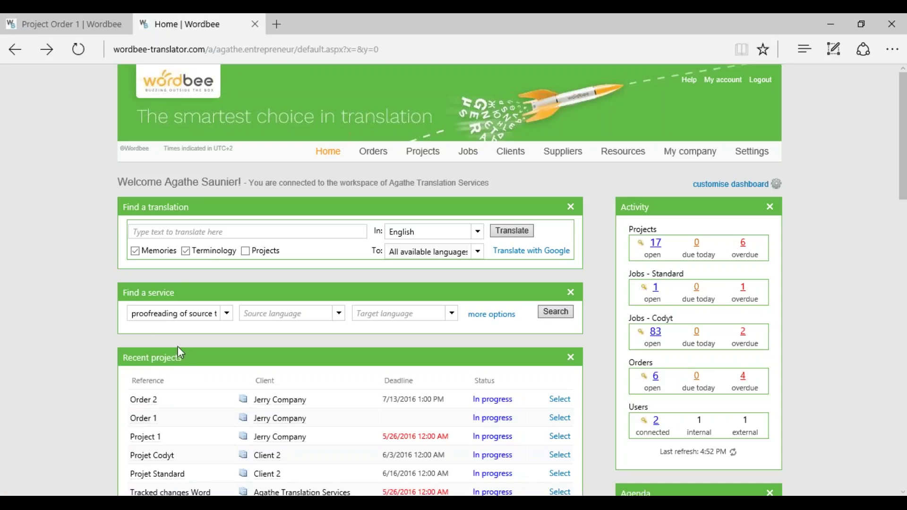
{"action": "left_click", "coordinate": [372, 155]}
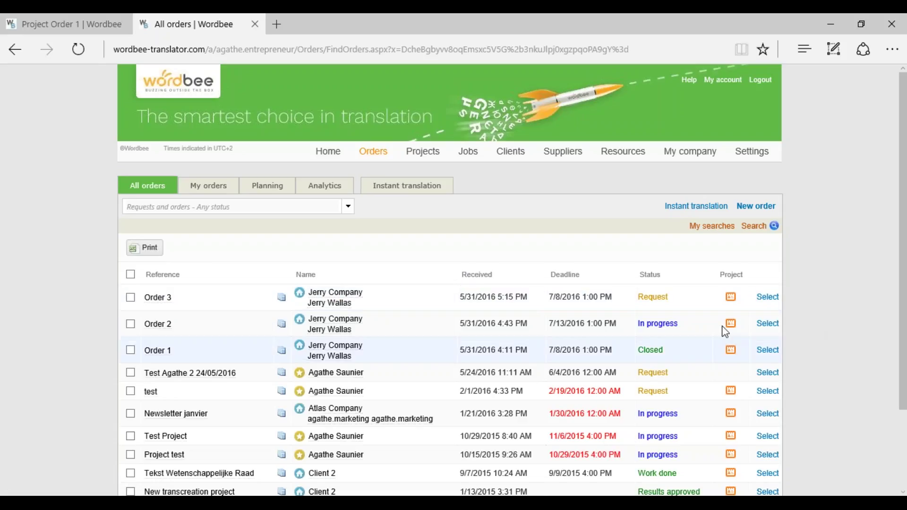
{"action": "left_click", "coordinate": [768, 298]}
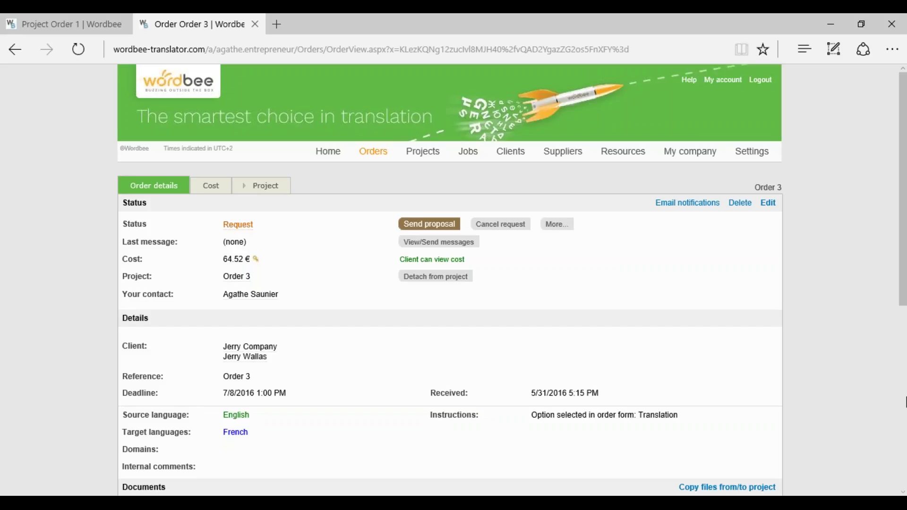
{"action": "scroll", "coordinate": [324, 415], "scroll_direction": "down", "scroll_amount": 1}
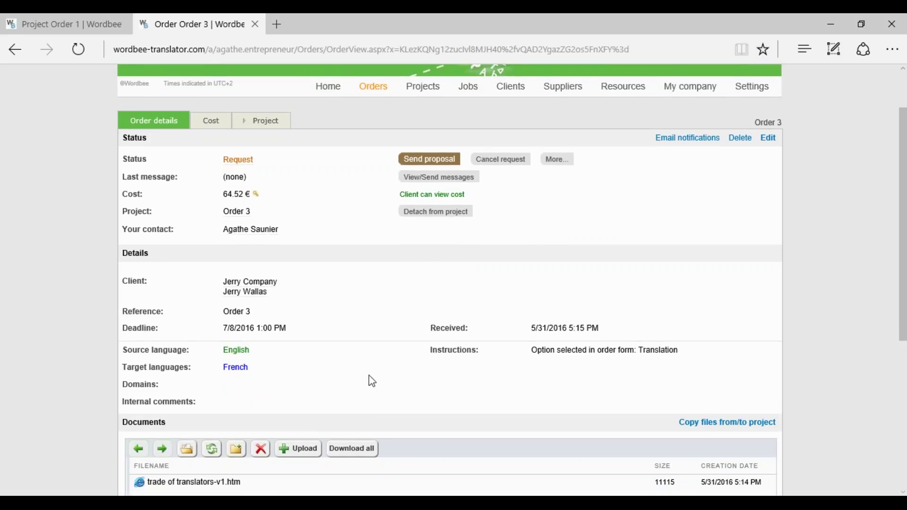
{"action": "scroll", "coordinate": [372, 381], "scroll_direction": "down", "scroll_amount": 3}
{"action": "scroll", "coordinate": [455, 438], "scroll_direction": "up", "scroll_amount": 3}
- Open the Order 3 client invoice from its costs for editing and inspect the pricing details of line 2
{"action": "left_click", "coordinate": [213, 124]}
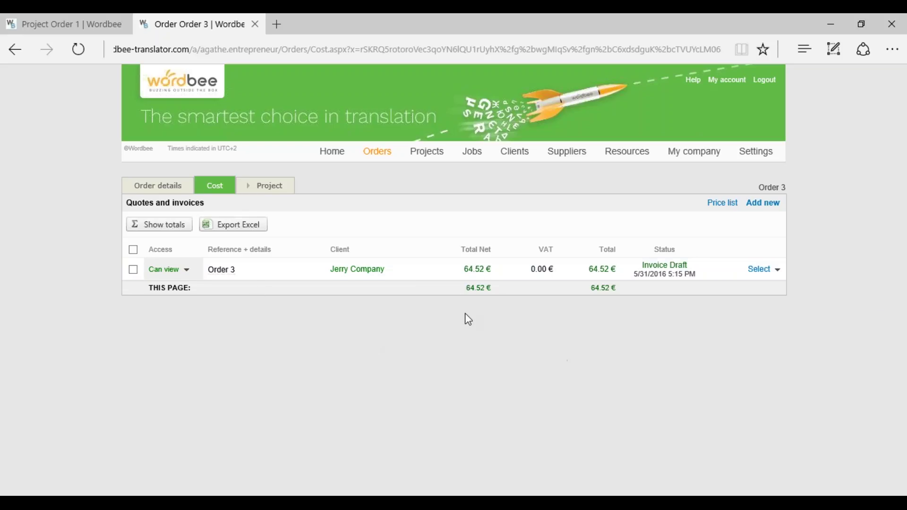
{"action": "left_click", "coordinate": [759, 280]}
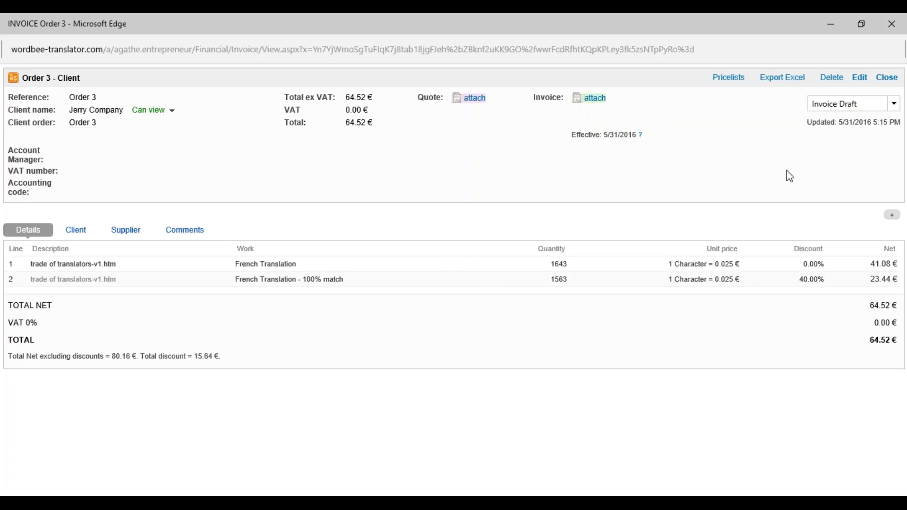
{"action": "left_click", "coordinate": [861, 79]}
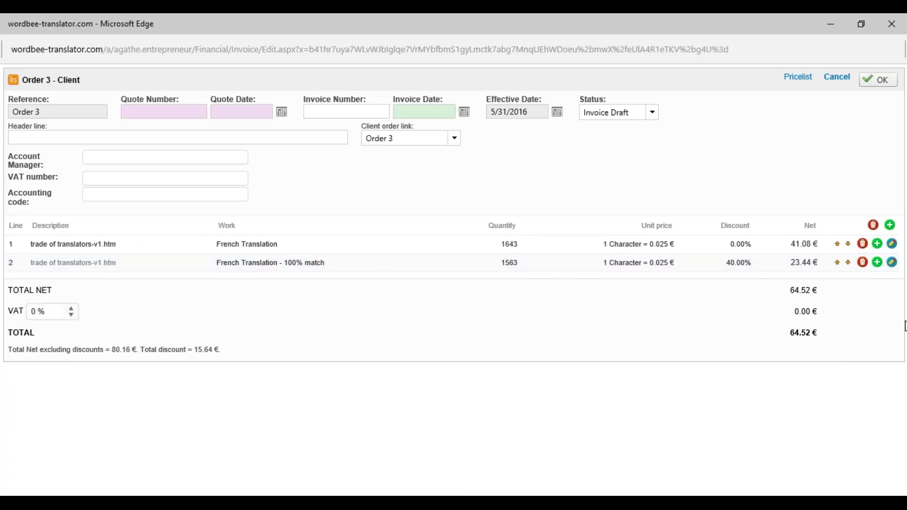
{"action": "left_click", "coordinate": [893, 263]}
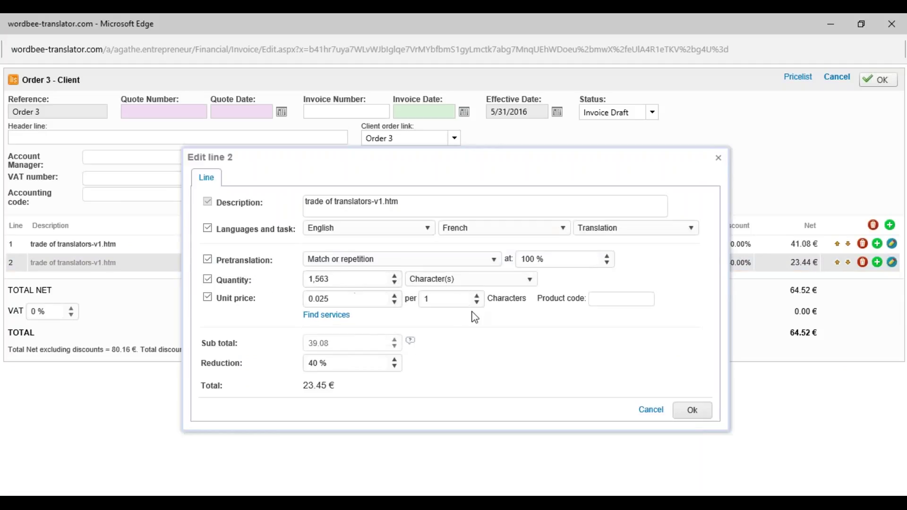
{"action": "left_click", "coordinate": [719, 159]}
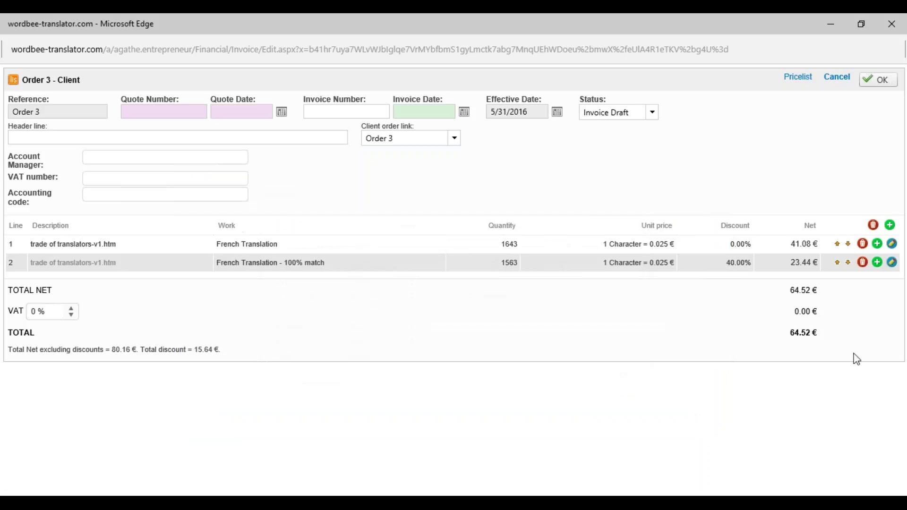
- Add a new line to the Order 3 invoice that applies a 5% discount to the total net
{"action": "left_click", "coordinate": [891, 227]}
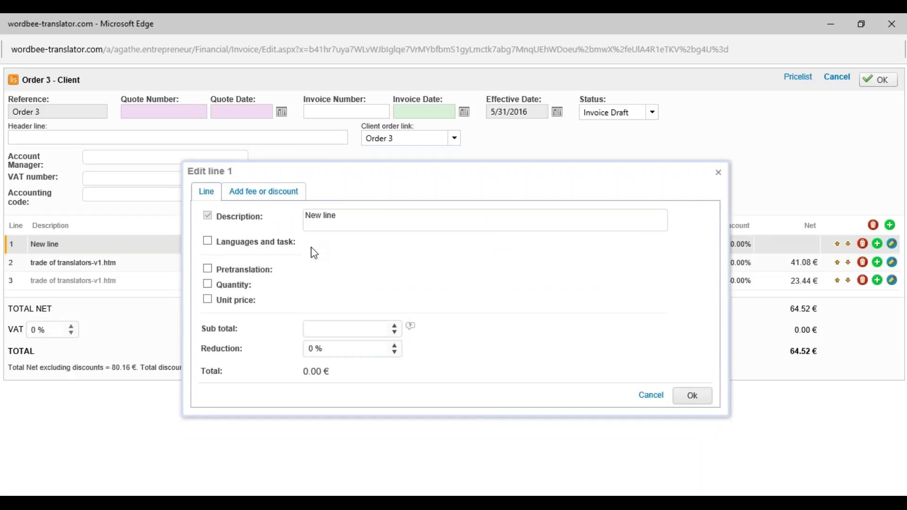
{"action": "left_click", "coordinate": [279, 195]}
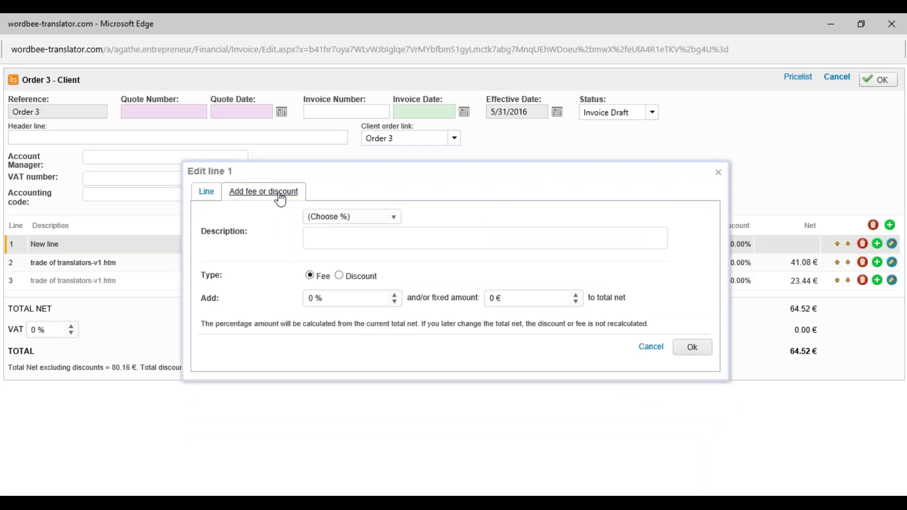
{"action": "left_click", "coordinate": [365, 218]}
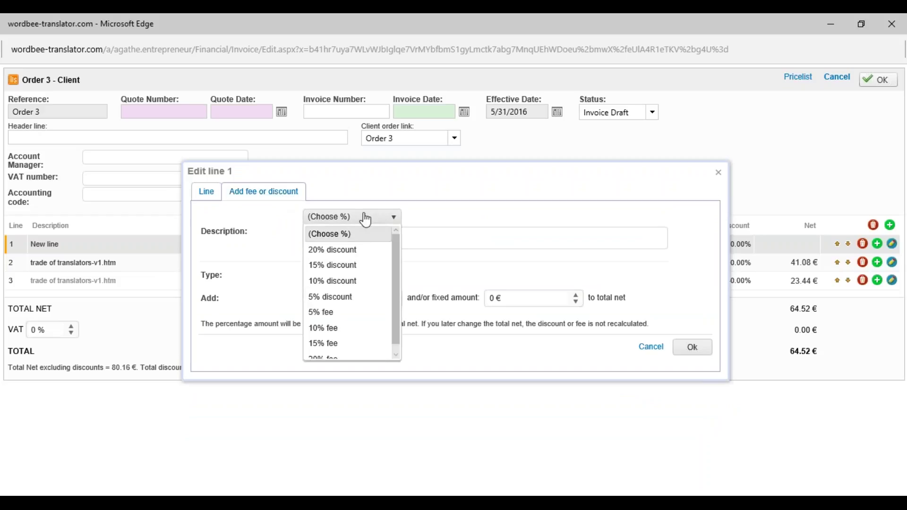
{"action": "scroll", "coordinate": [366, 339], "scroll_direction": "down", "scroll_amount": 1}
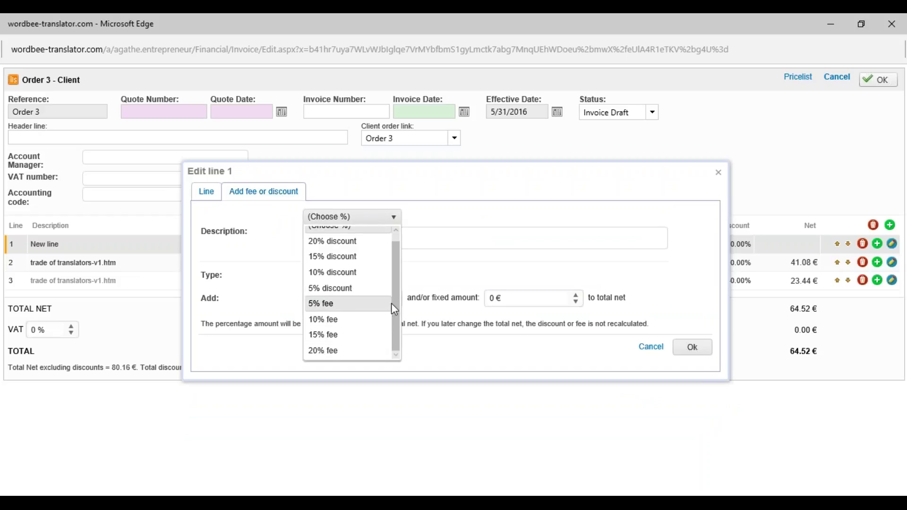
{"action": "scroll", "coordinate": [394, 288], "scroll_direction": "up", "scroll_amount": 1}
{"action": "left_click", "coordinate": [496, 267]}
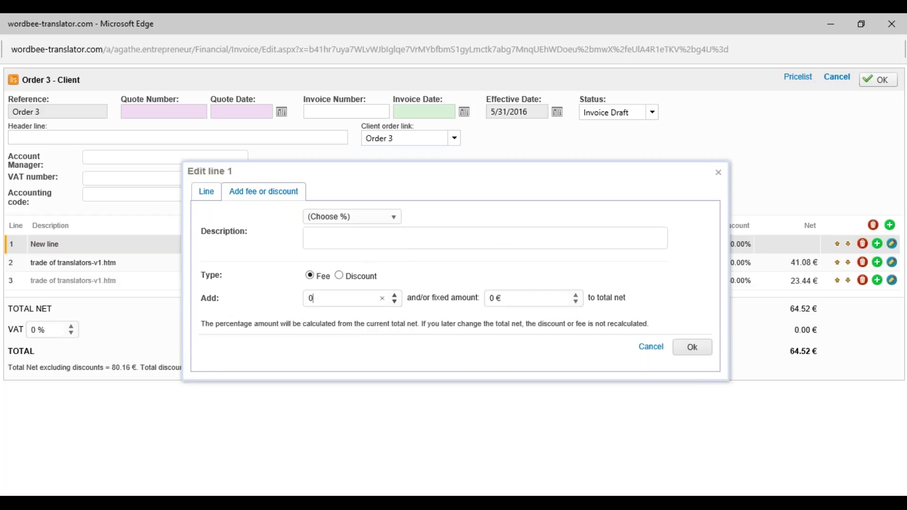
{"action": "left_click", "coordinate": [339, 276]}
{"action": "left_click", "coordinate": [316, 297]}
{"action": "key", "text": "BackSpace"}
{"action": "type", "text": "5"}
{"action": "left_click", "coordinate": [689, 348]}
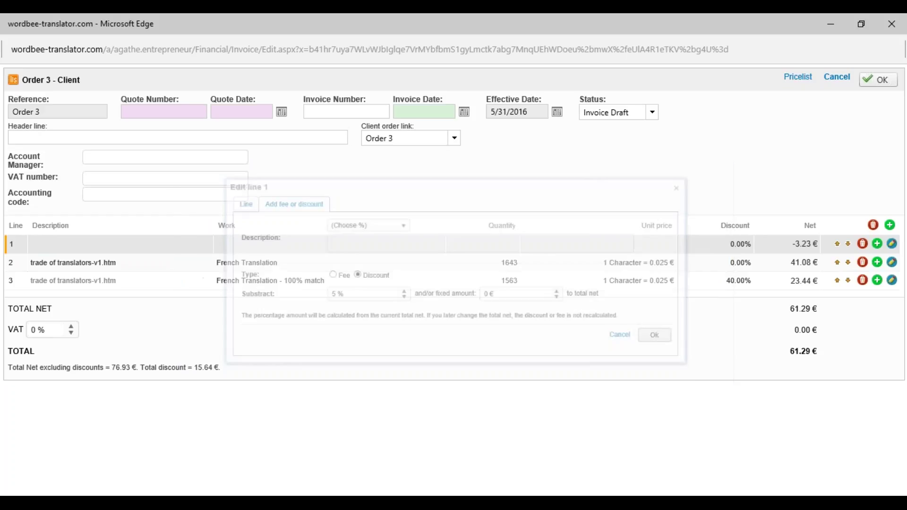
- Move the discount line to the end of the Order 3 invoice lines, then save and close the invoice
{"action": "left_click", "coordinate": [849, 244]}
{"action": "left_click", "coordinate": [848, 263]}
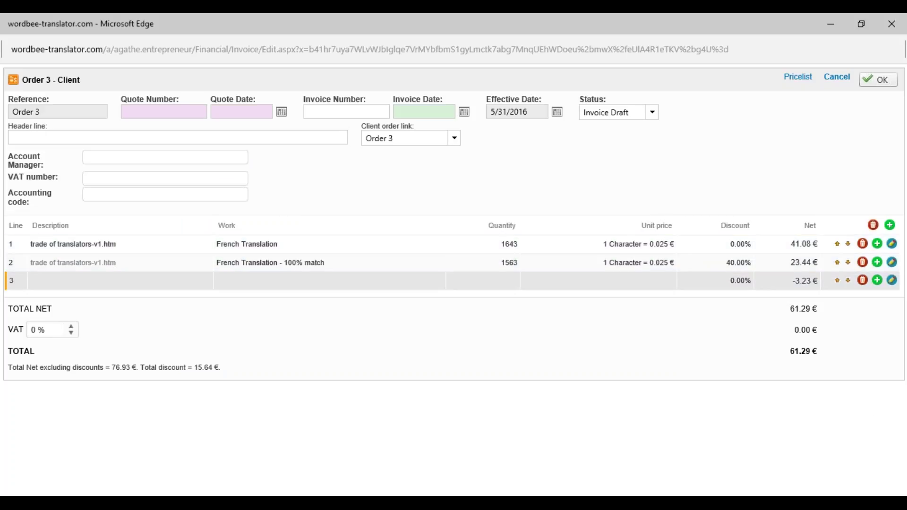
{"action": "left_click", "coordinate": [867, 87]}
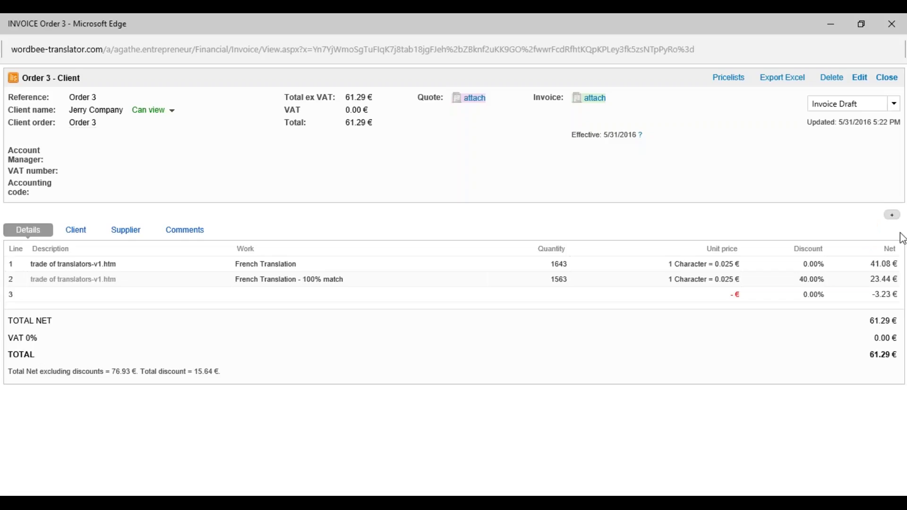
{"action": "left_click", "coordinate": [892, 21]}
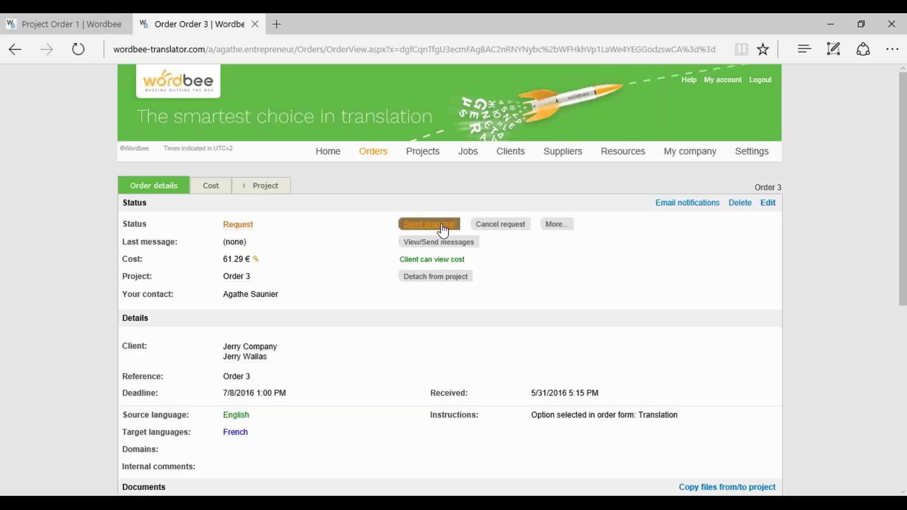
- Send the proposal for Order 3 to the client
{"action": "left_click", "coordinate": [444, 231]}
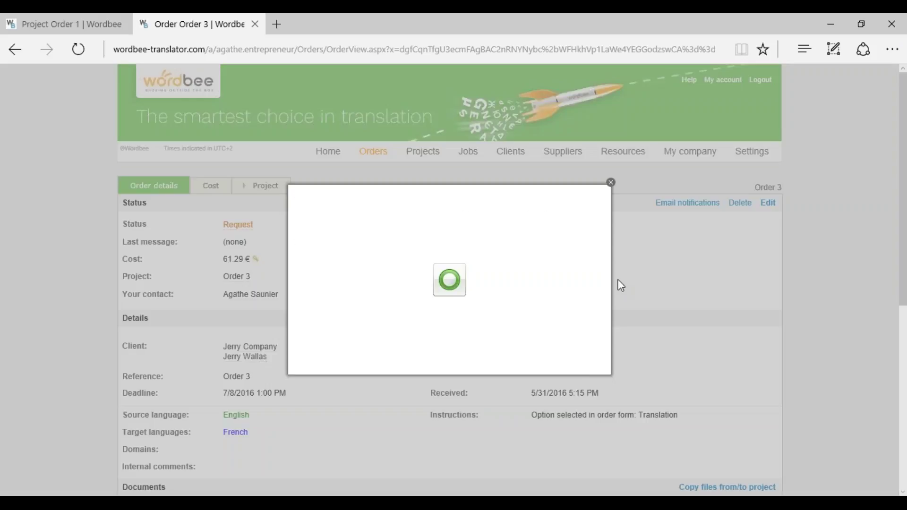
{"action": "left_click", "coordinate": [588, 289]}
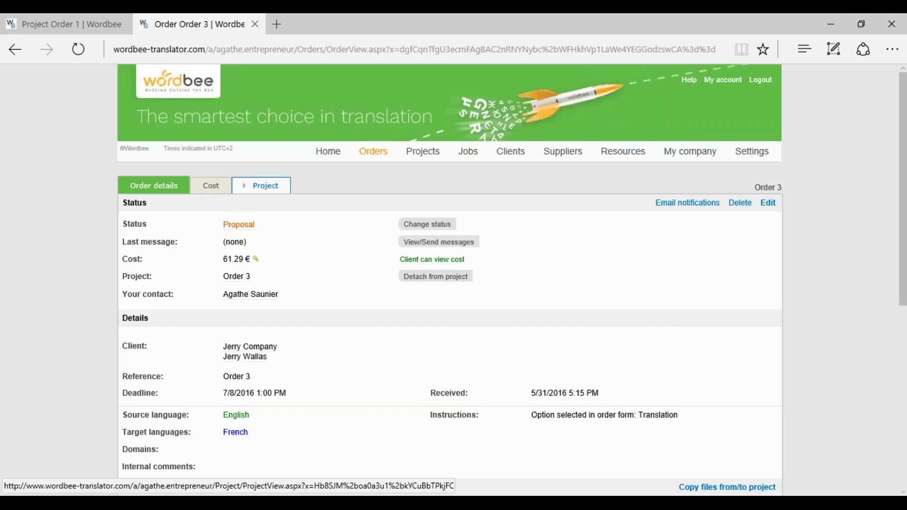
- Open the project linked to Order 3 and review its settings, documents and translation jobs
{"action": "left_click", "coordinate": [272, 194]}
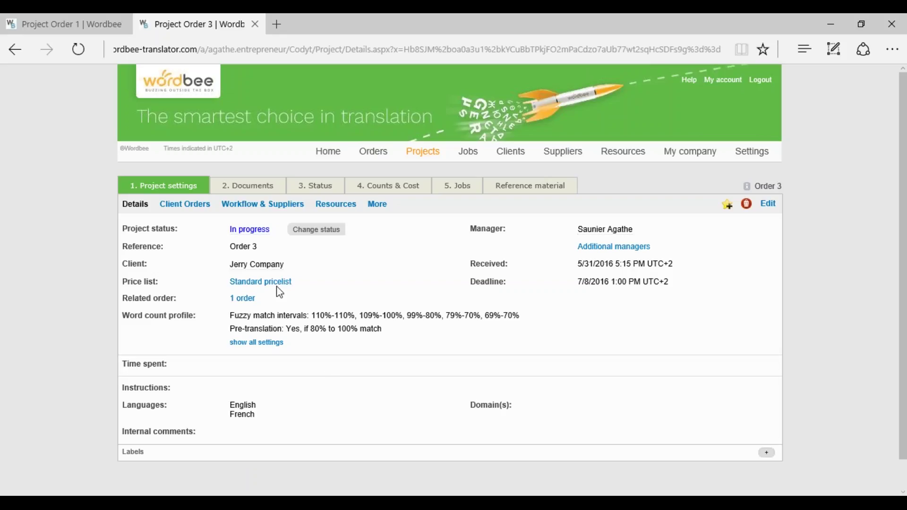
{"action": "left_click", "coordinate": [248, 185]}
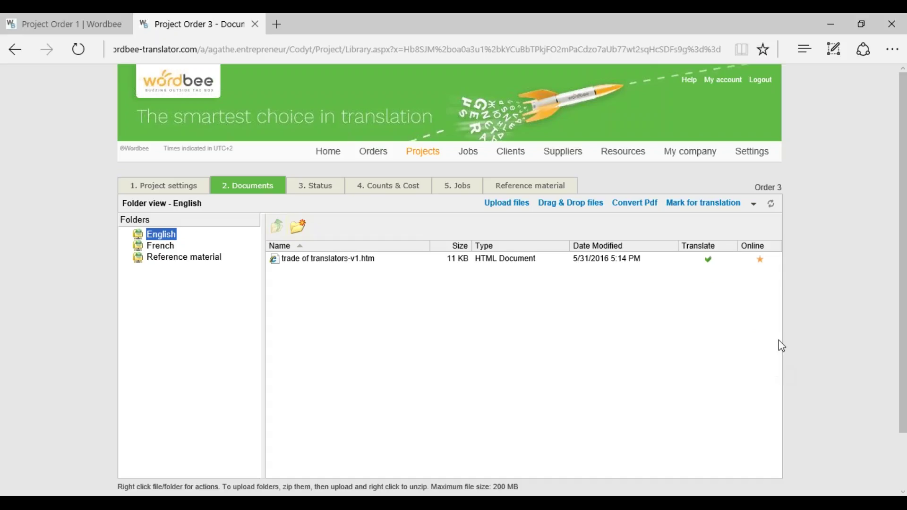
{"action": "left_click", "coordinate": [464, 189]}
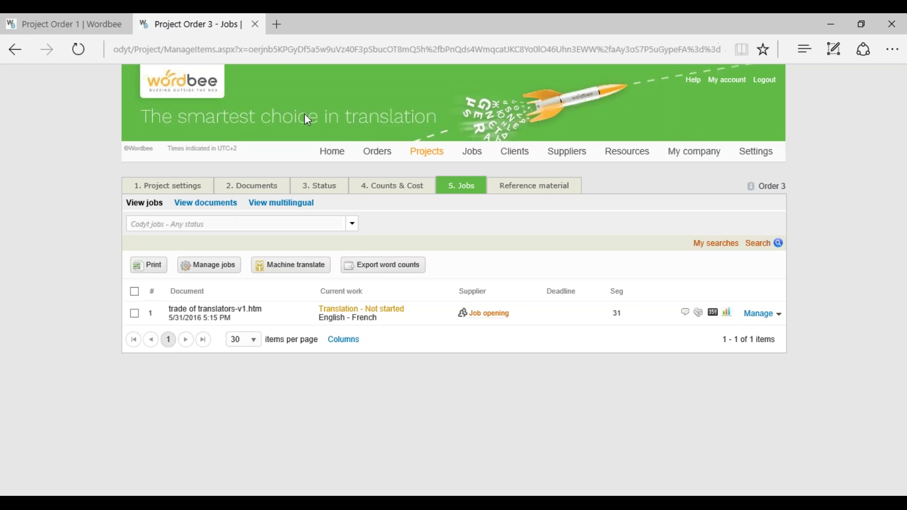
- Open the user ratings configuration in the platform settings for editing
{"action": "left_click", "coordinate": [757, 153]}
{"action": "scroll", "coordinate": [527, 312], "scroll_direction": "down", "scroll_amount": 15}
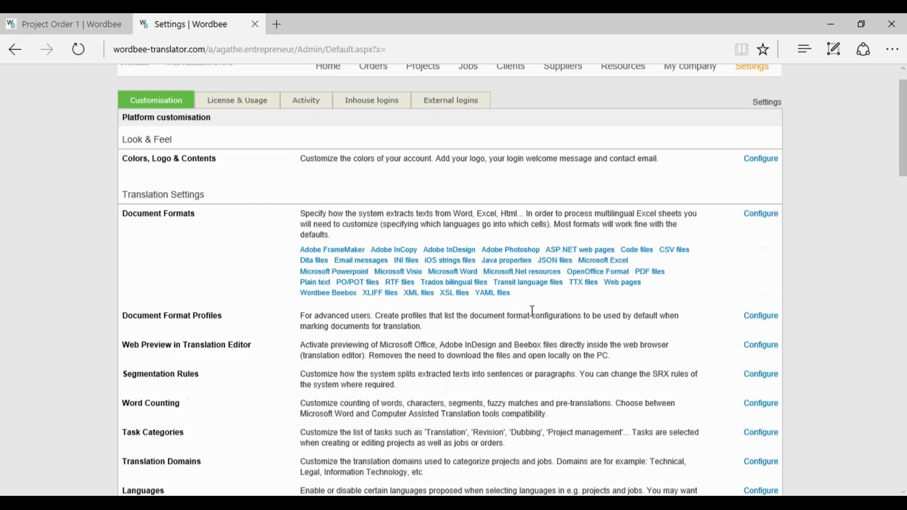
{"action": "scroll", "coordinate": [756, 354], "scroll_direction": "down", "scroll_amount": 3}
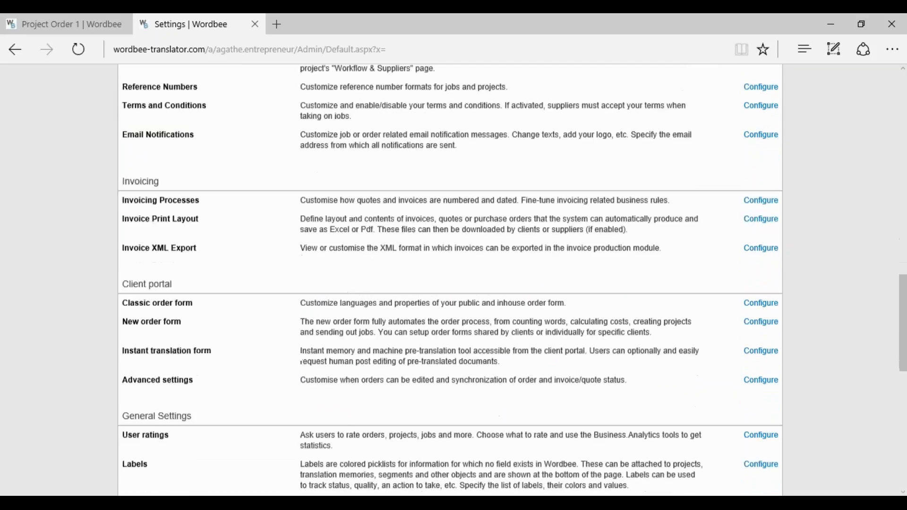
{"action": "left_click", "coordinate": [759, 357]}
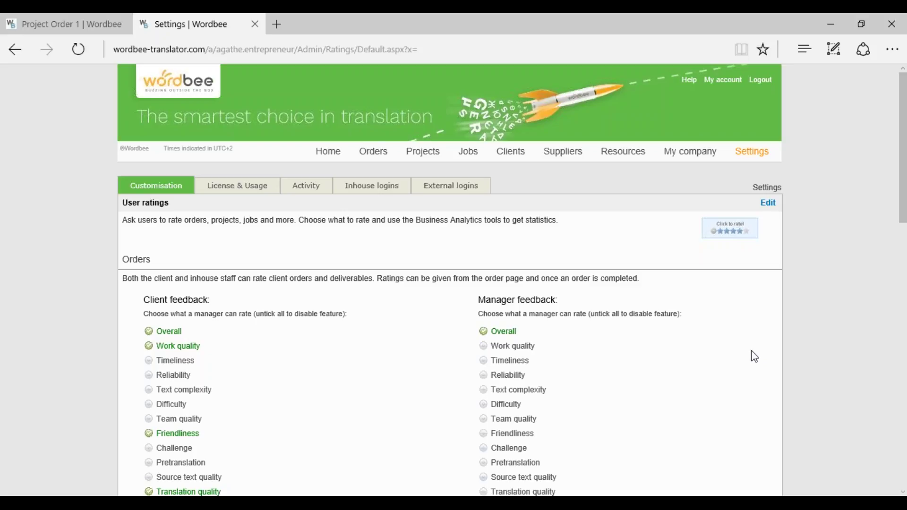
{"action": "left_click", "coordinate": [770, 205]}
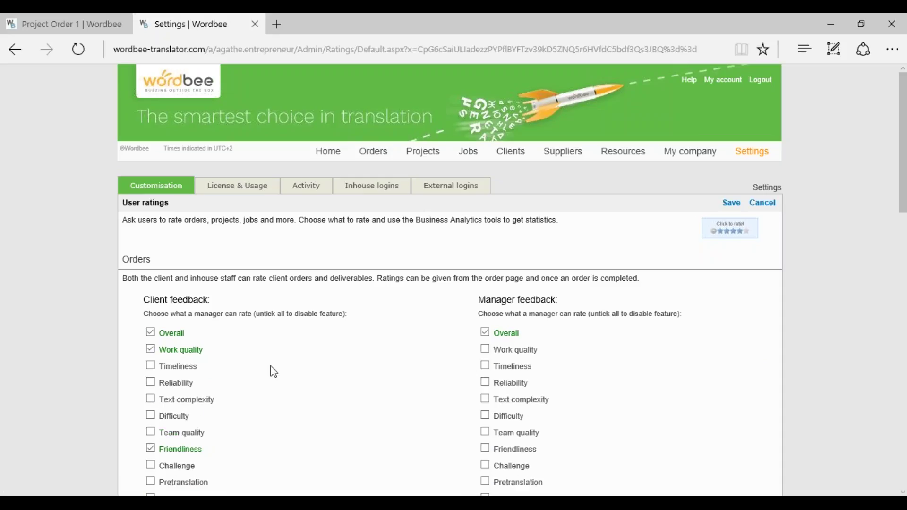
- Try limiting client feedback on orders to Work quality, Friendliness and Translation quality, with Overall unticked
{"action": "left_click", "coordinate": [150, 350]}
{"action": "left_click", "coordinate": [151, 448]}
{"action": "scroll", "coordinate": [198, 446], "scroll_direction": "down", "scroll_amount": 1}
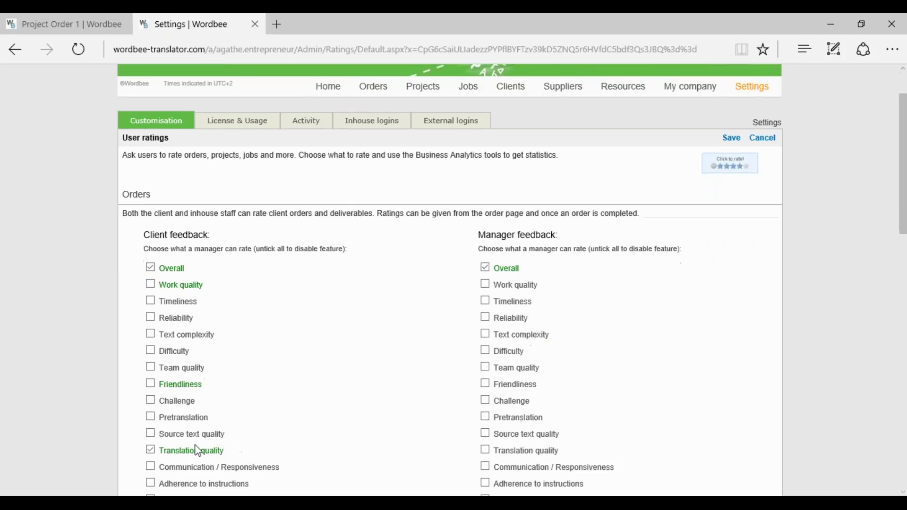
{"action": "scroll", "coordinate": [317, 411], "scroll_direction": "up", "scroll_amount": 1}
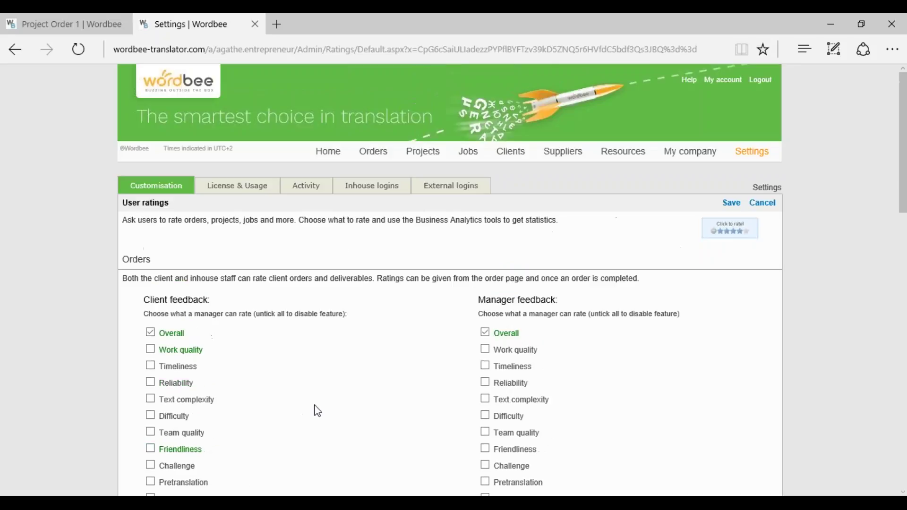
{"action": "left_click", "coordinate": [150, 349]}
{"action": "scroll", "coordinate": [282, 371], "scroll_direction": "down", "scroll_amount": 2}
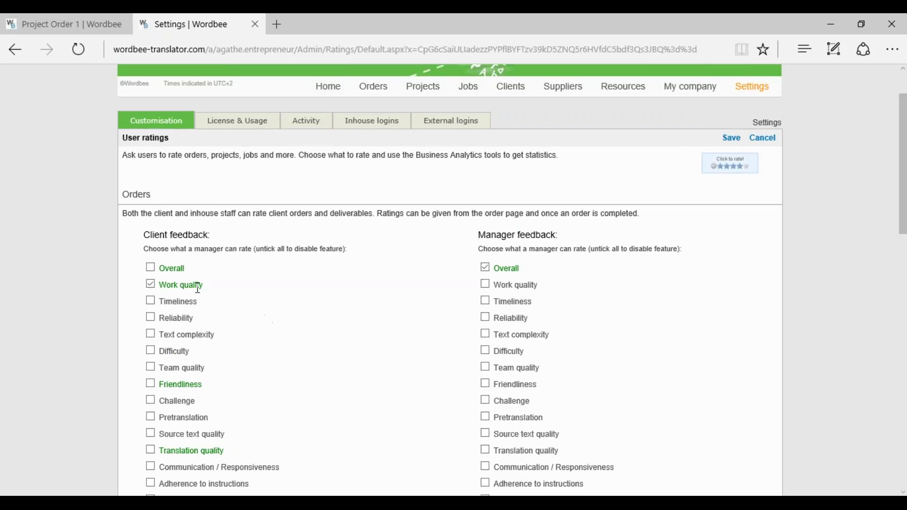
{"action": "left_click", "coordinate": [150, 384]}
{"action": "left_click", "coordinate": [151, 450]}
{"action": "scroll", "coordinate": [280, 425], "scroll_direction": "down", "scroll_amount": 2}
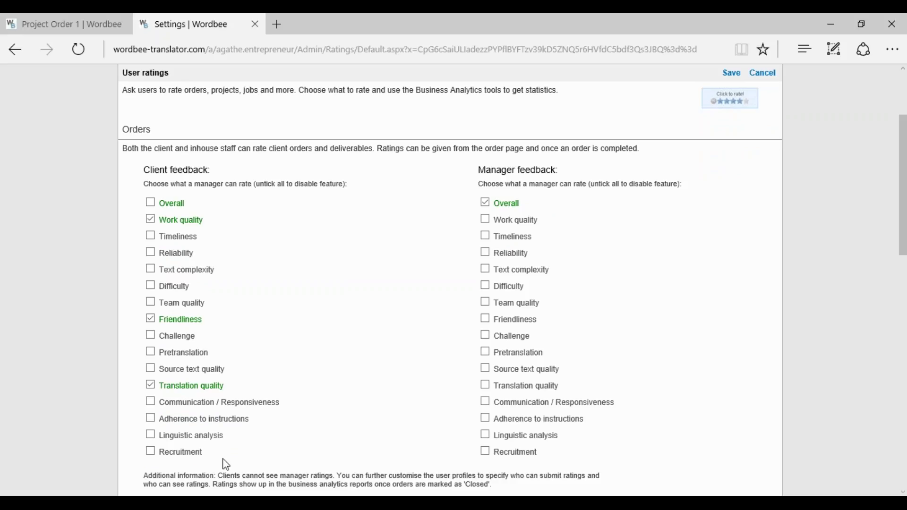
{"action": "scroll", "coordinate": [225, 469], "scroll_direction": "up", "scroll_amount": 3}
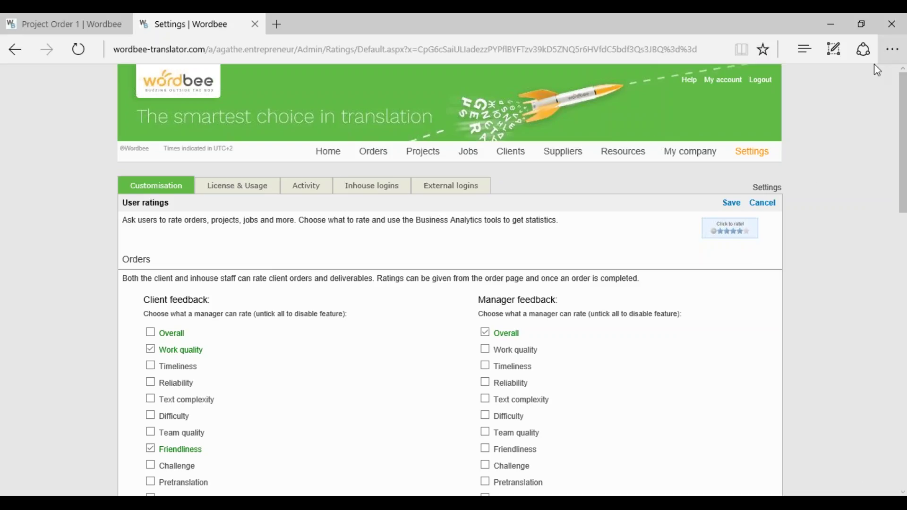
- Open the "Agathe Translation Platform - Jerry Company" configuration of the client portal's new order form from the platform settings
{"action": "left_click", "coordinate": [752, 152]}
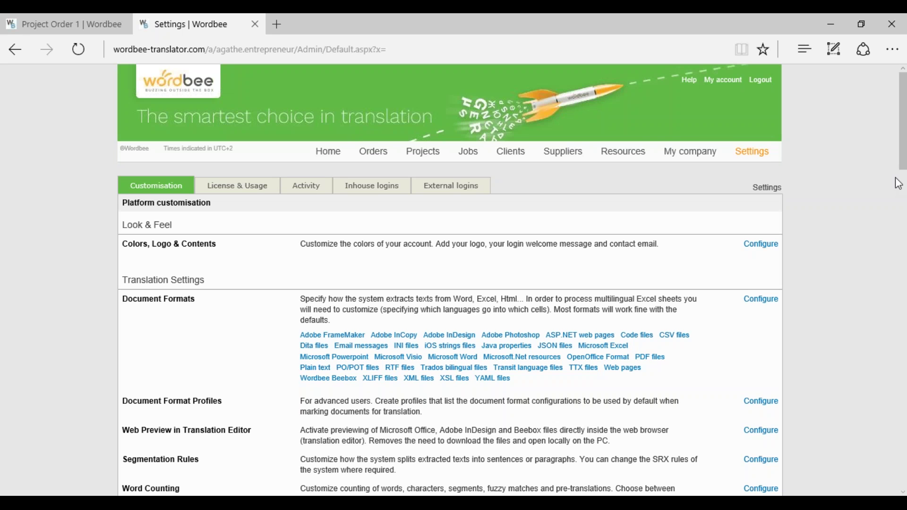
{"action": "mouse_move", "coordinate": [765, 163]}
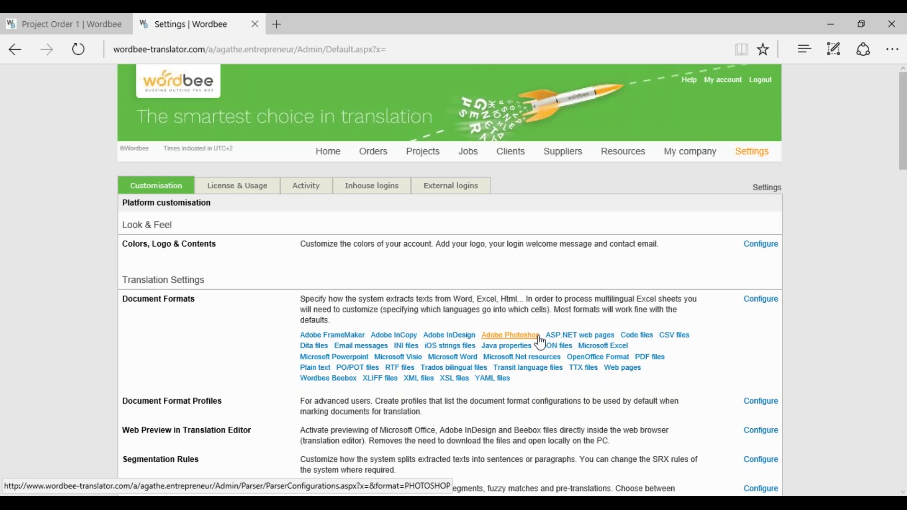
{"action": "scroll", "coordinate": [545, 337], "scroll_direction": "down", "scroll_amount": 15}
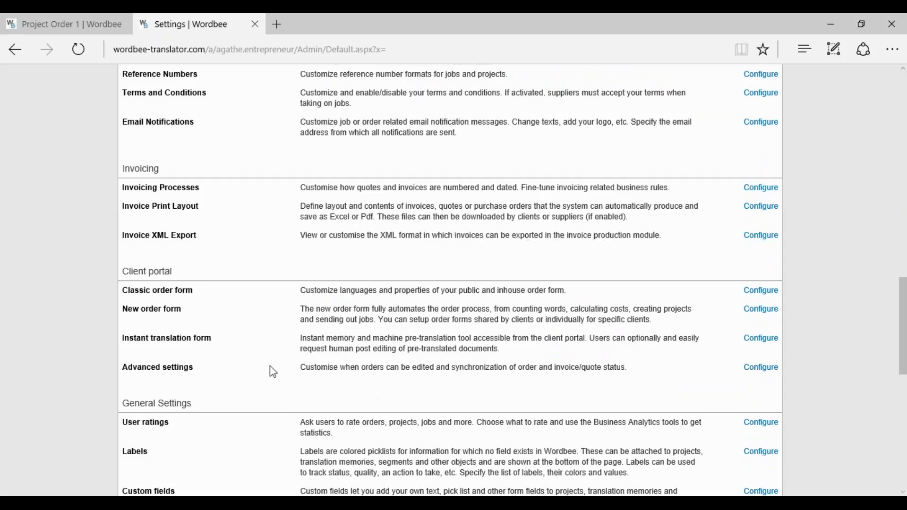
{"action": "left_click_drag", "start_coordinate": [121, 277], "coordinate": [180, 269]}
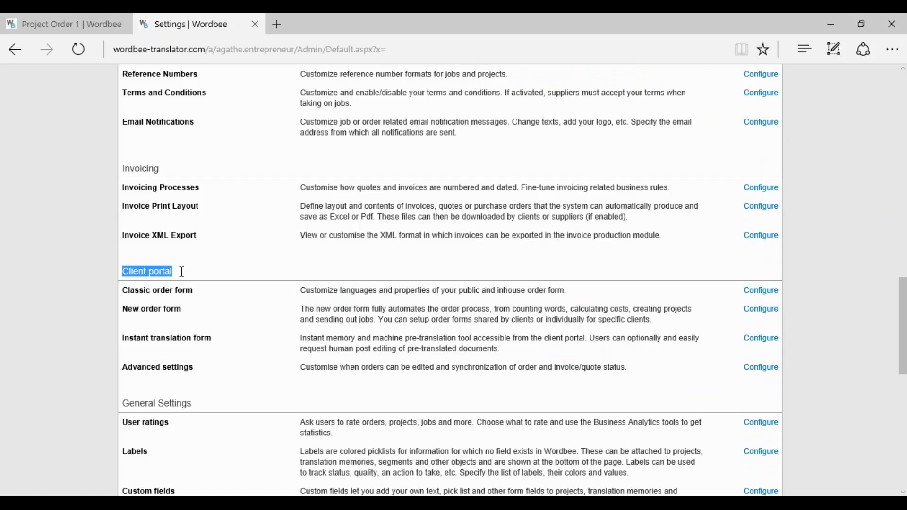
{"action": "left_click", "coordinate": [209, 297]}
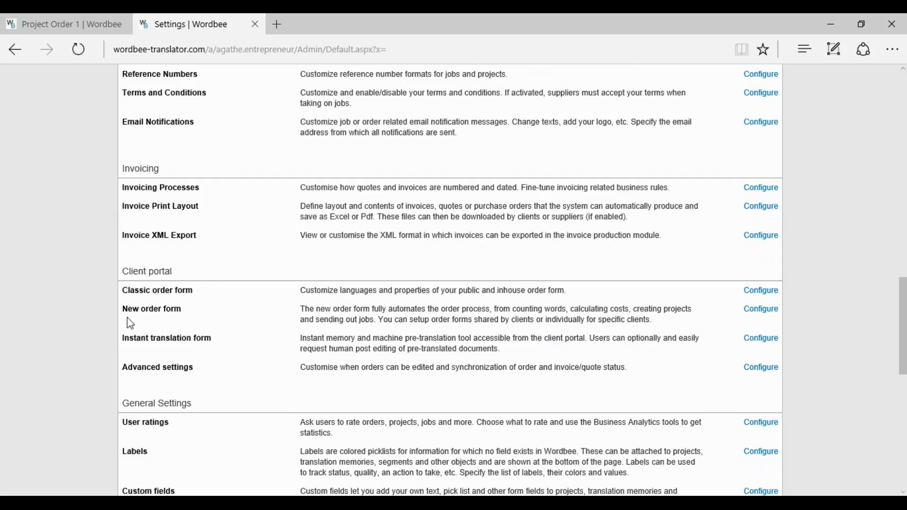
{"action": "left_click", "coordinate": [763, 310]}
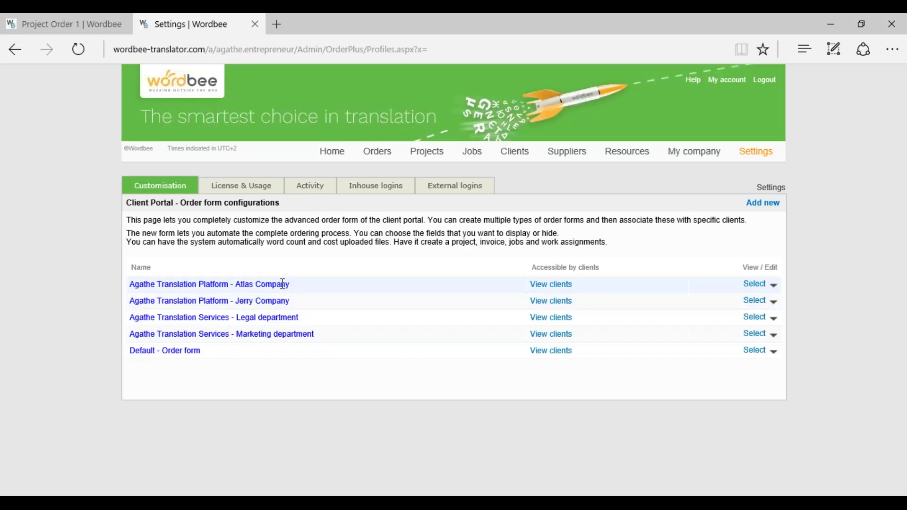
{"action": "left_click", "coordinate": [755, 302]}
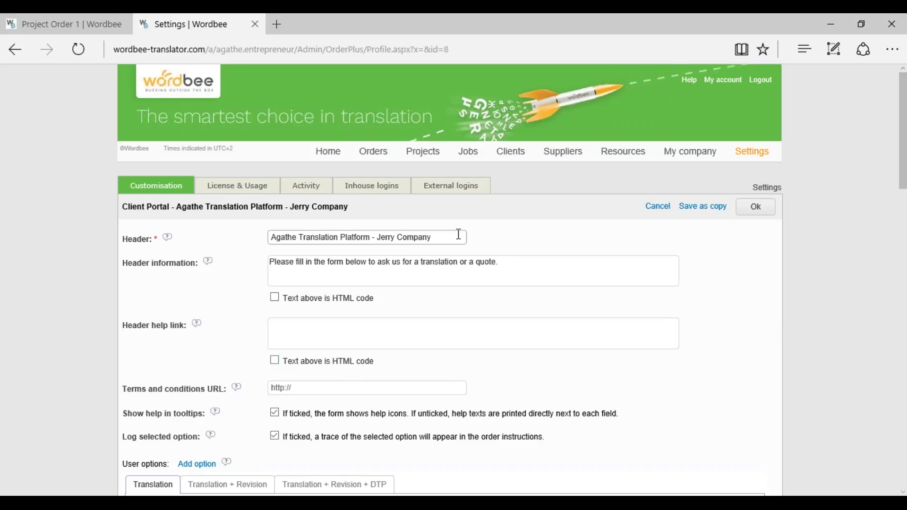
- Examine the order form's Translation option, including its general, work and costing settings
{"action": "scroll", "coordinate": [485, 243], "scroll_direction": "down", "scroll_amount": 5}
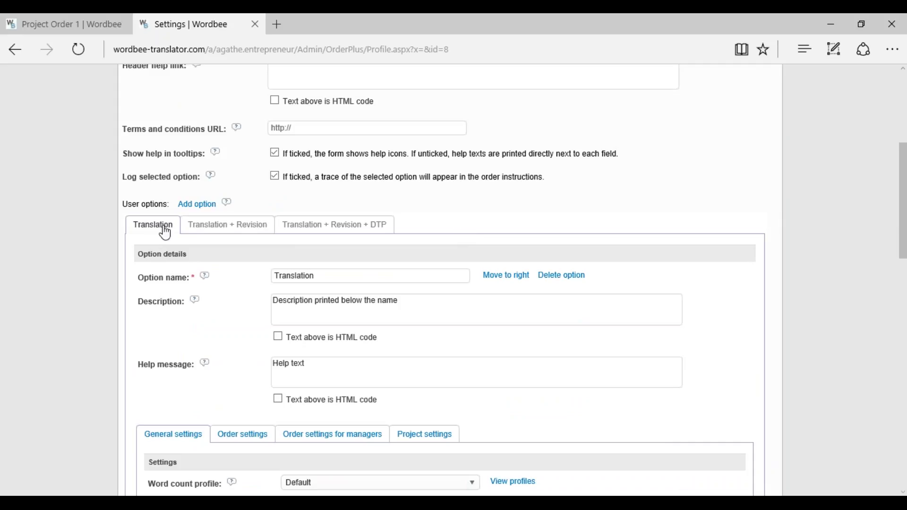
{"action": "scroll", "coordinate": [158, 229], "scroll_direction": "down", "scroll_amount": 1}
{"action": "scroll", "coordinate": [158, 228], "scroll_direction": "down", "scroll_amount": 6}
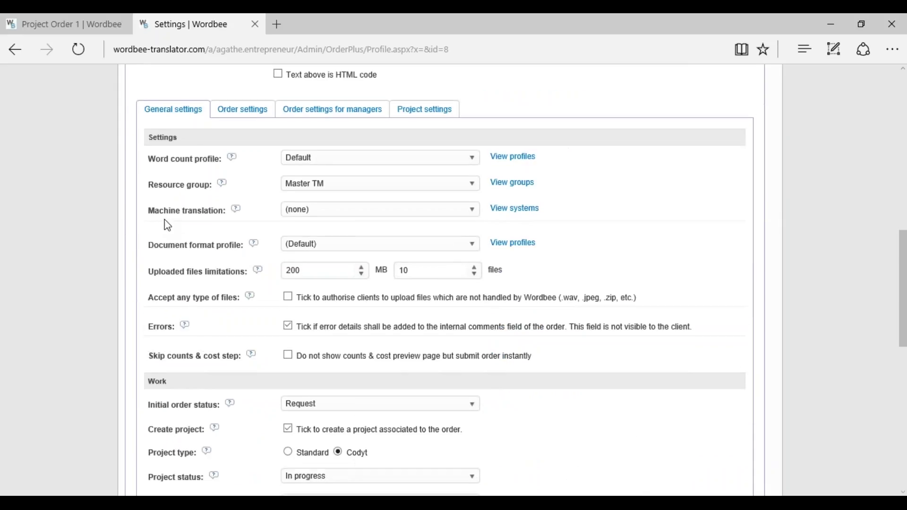
{"action": "scroll", "coordinate": [180, 241], "scroll_direction": "down", "scroll_amount": 3}
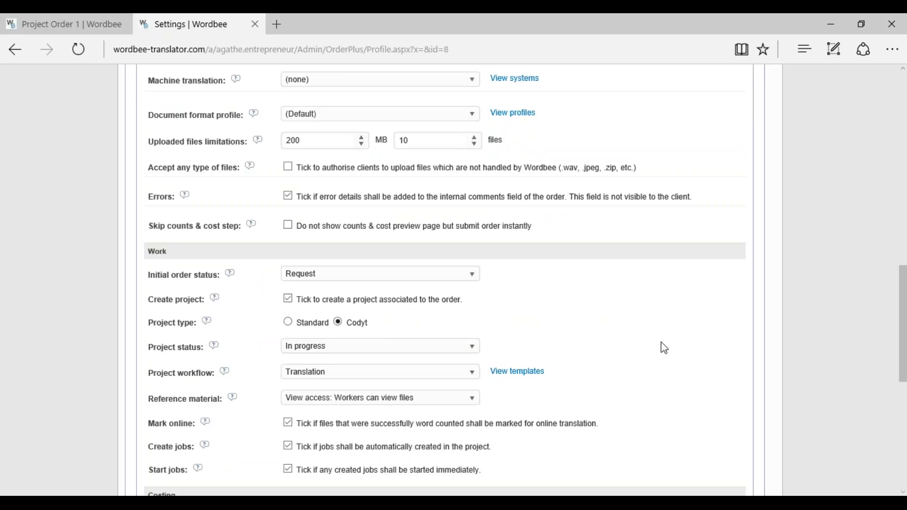
{"action": "scroll", "coordinate": [661, 343], "scroll_direction": "down", "scroll_amount": 1}
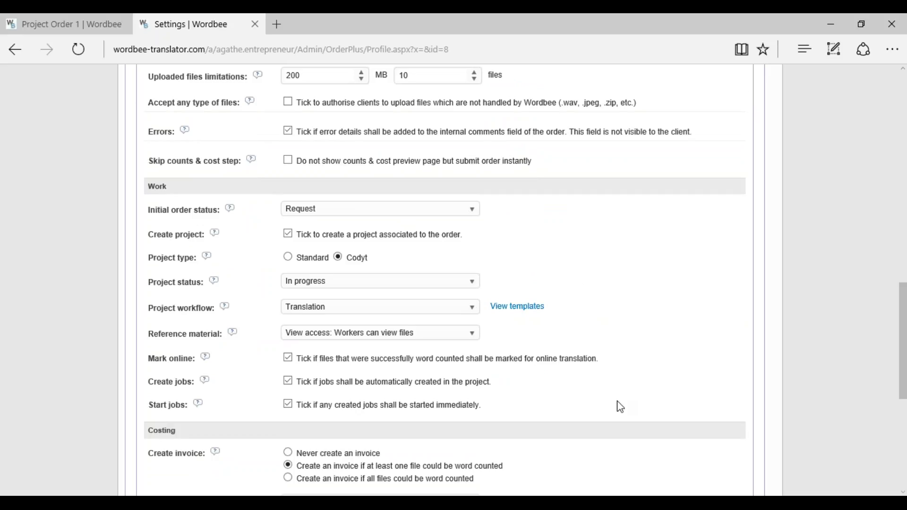
{"action": "scroll", "coordinate": [684, 366], "scroll_direction": "up", "scroll_amount": 10}
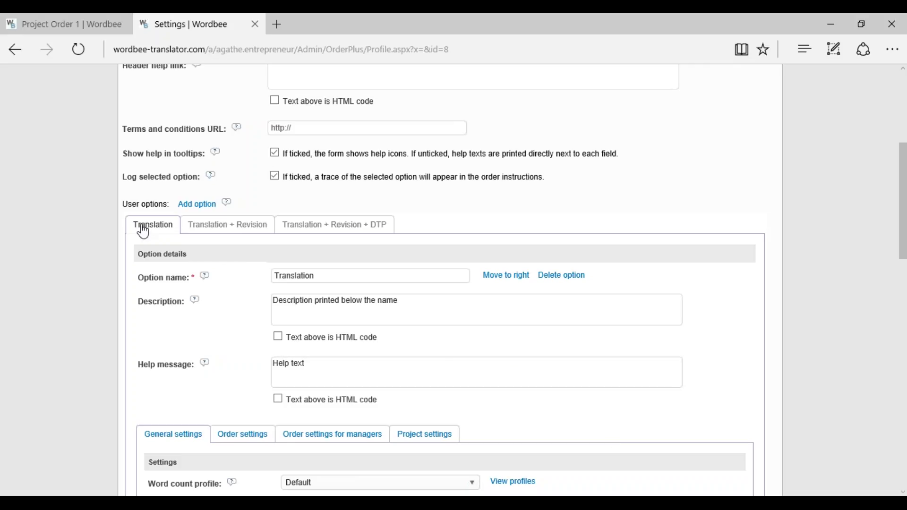
{"action": "scroll", "coordinate": [526, 334], "scroll_direction": "down", "scroll_amount": 2}
{"action": "scroll", "coordinate": [526, 334], "scroll_direction": "down", "scroll_amount": 6}
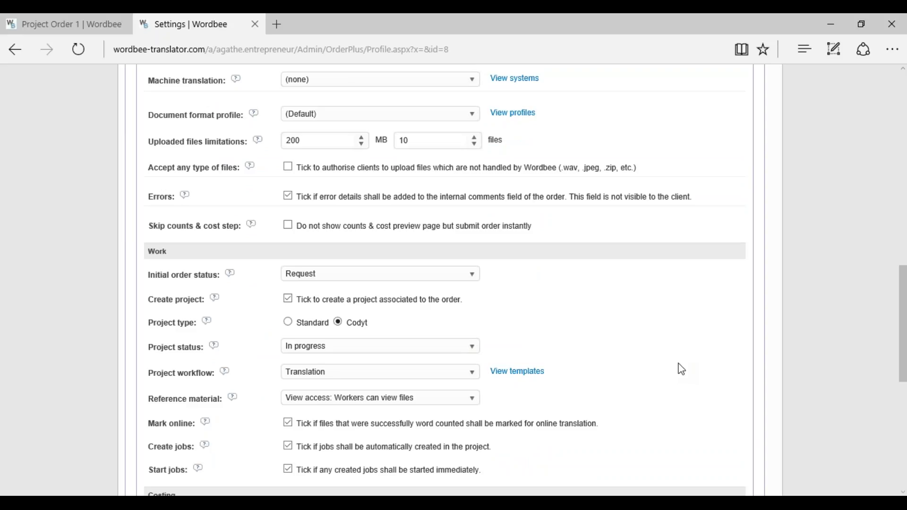
{"action": "scroll", "coordinate": [682, 369], "scroll_direction": "down", "scroll_amount": 1}
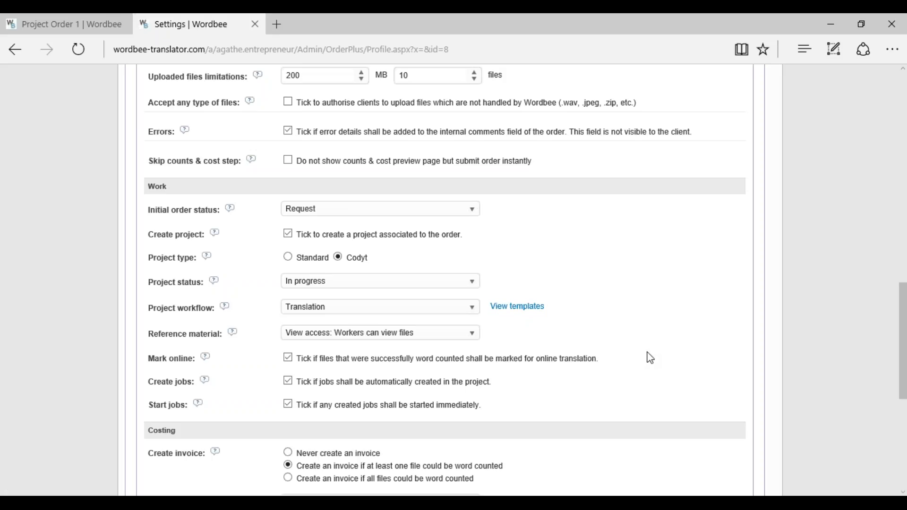
- Open the project workflow templates and examine the job assignment mode of the Translation template
{"action": "left_click", "coordinate": [517, 306]}
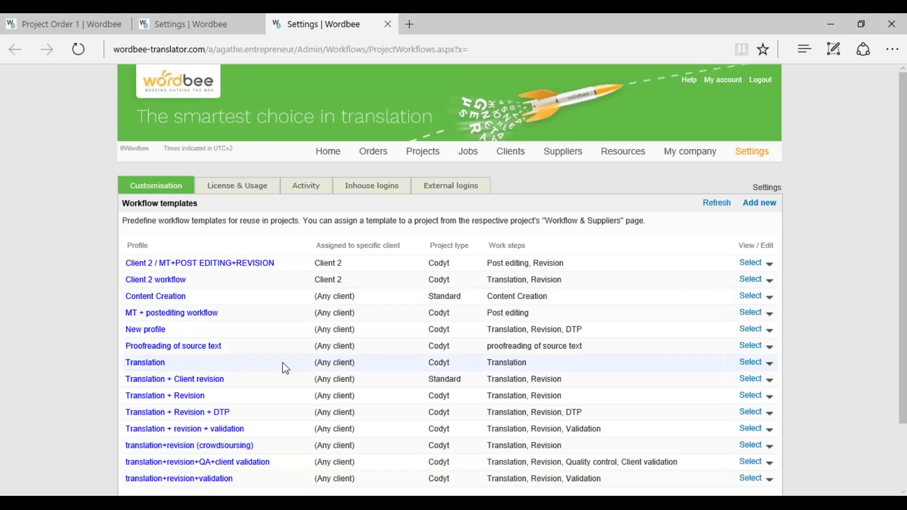
{"action": "left_click", "coordinate": [751, 364]}
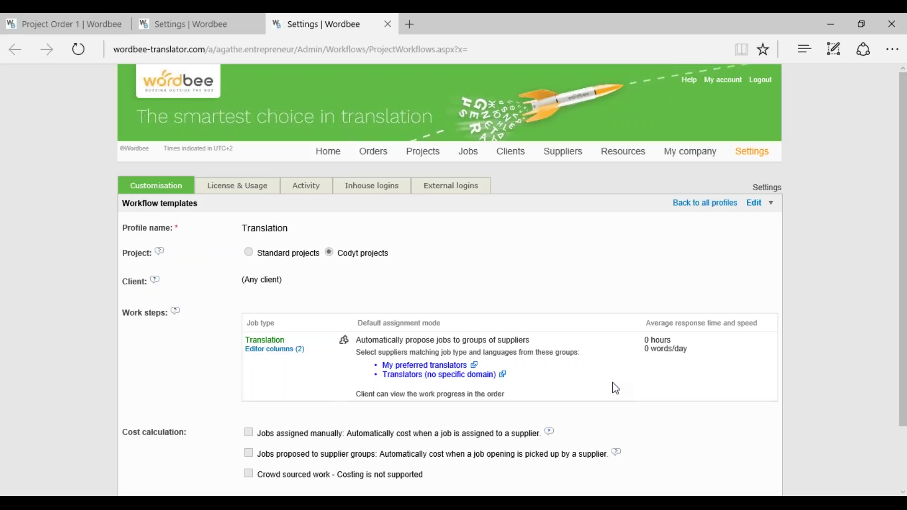
{"action": "left_click", "coordinate": [755, 204]}
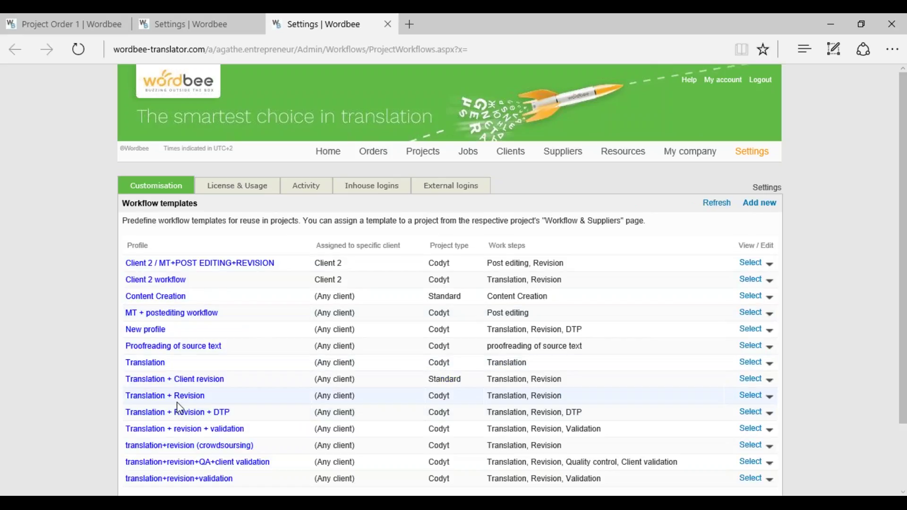
- Set the Revision step of the Translation + Revision workflow template to "Automatically assign to client company" and save the template
{"action": "left_click", "coordinate": [750, 397]}
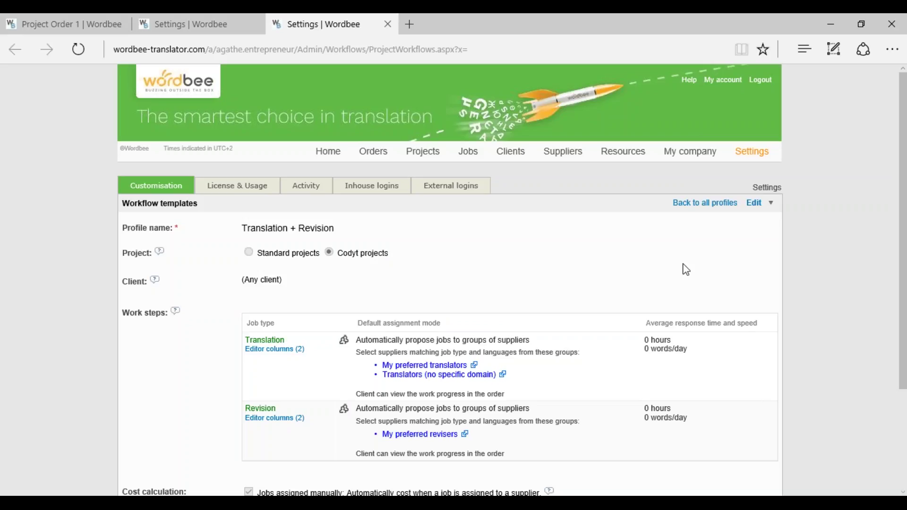
{"action": "left_click", "coordinate": [756, 208]}
{"action": "scroll", "coordinate": [512, 446], "scroll_direction": "down", "scroll_amount": 2}
{"action": "left_click", "coordinate": [582, 376]}
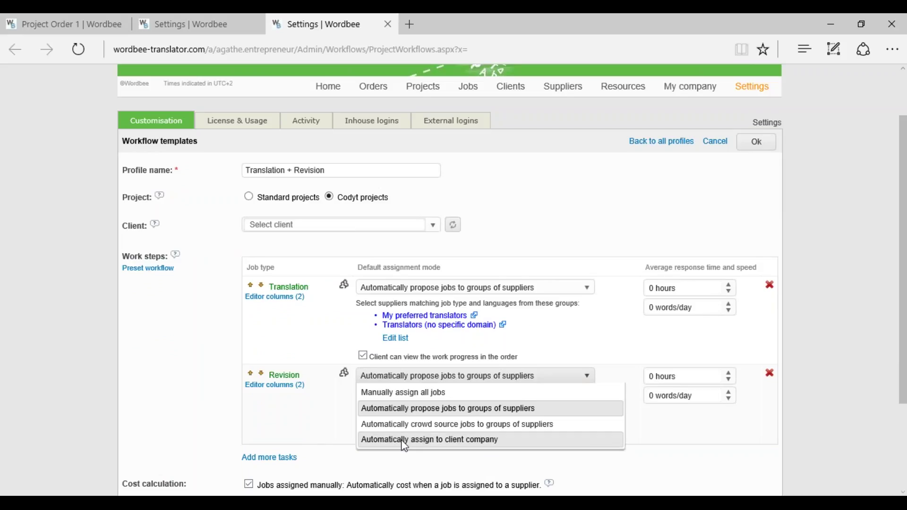
{"action": "left_click", "coordinate": [485, 446]}
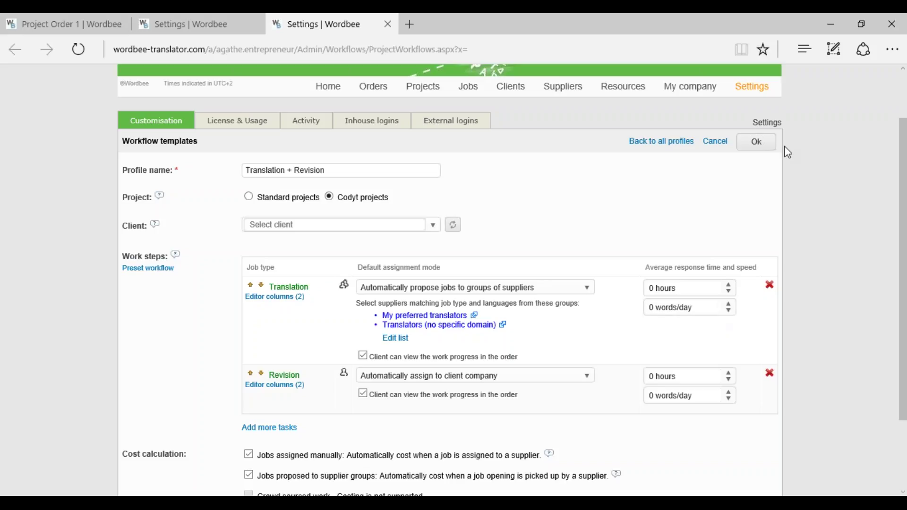
{"action": "left_click", "coordinate": [759, 145]}
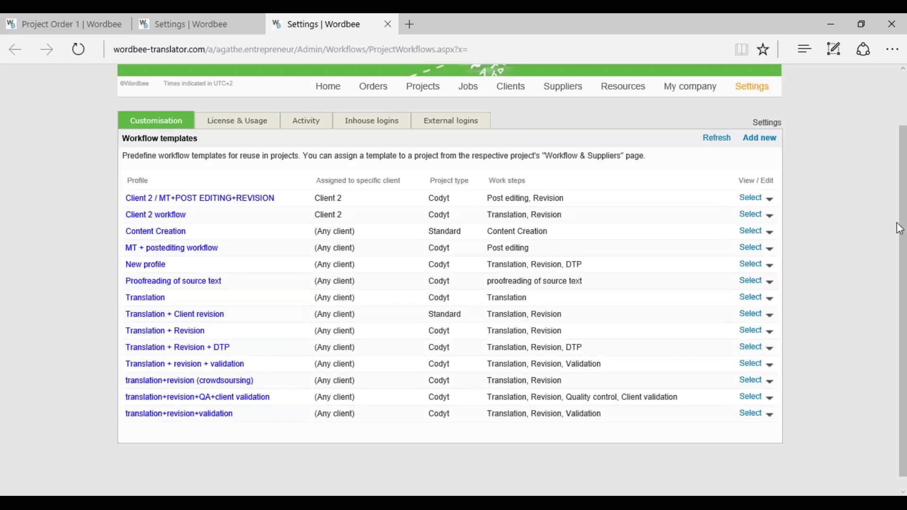